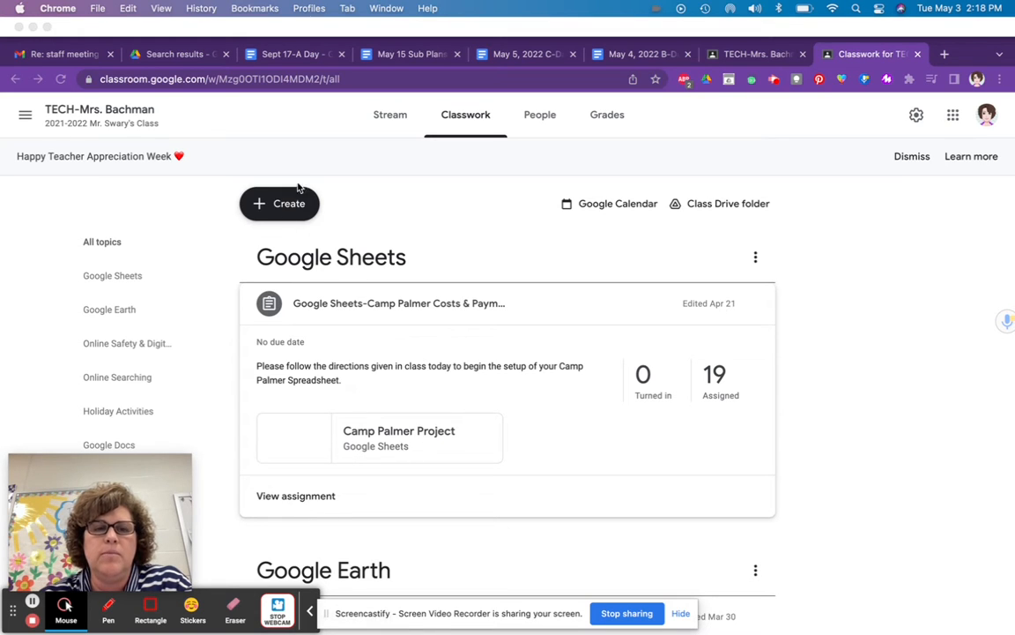
- Switch to the practice student browser profile and open the Camp Palmer Project spreadsheet tab
left_click(307, 9)
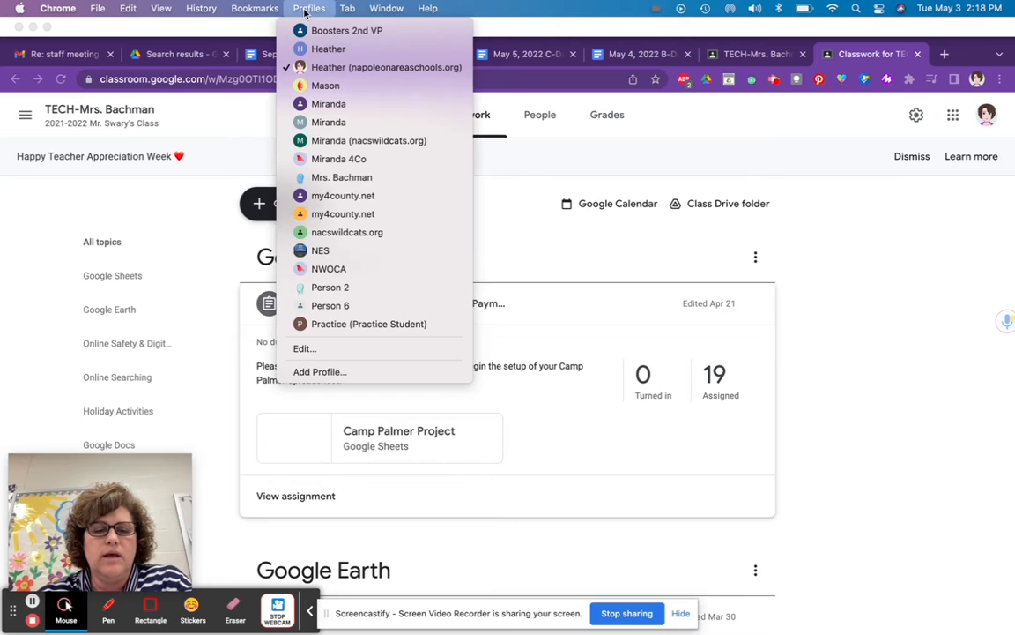
left_click(385, 325)
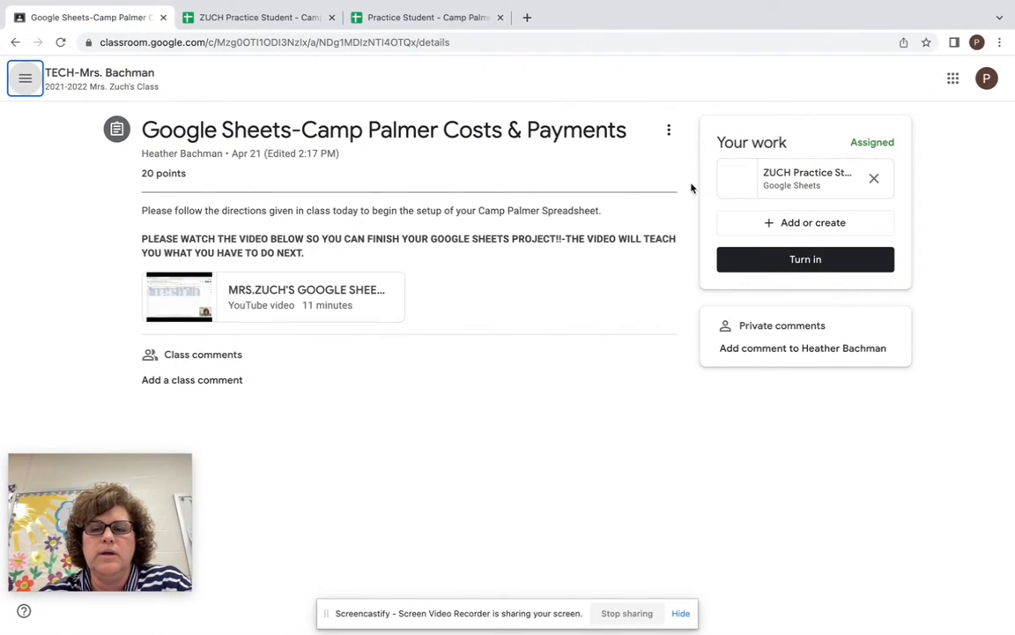
left_click(448, 18)
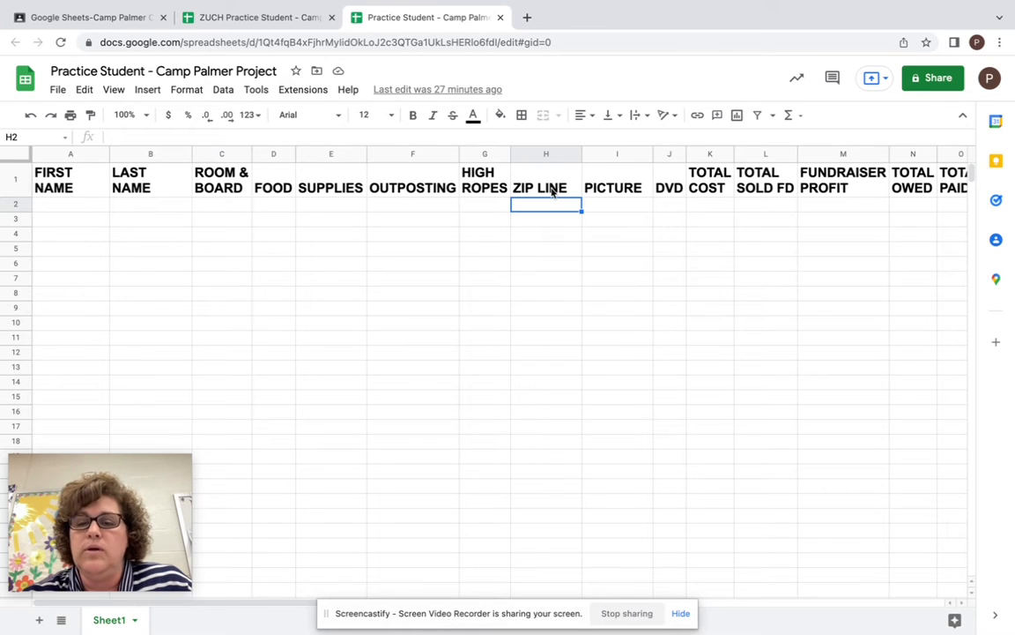
- Delete the ZIP LINE column from the spreadsheet
left_click(548, 154)
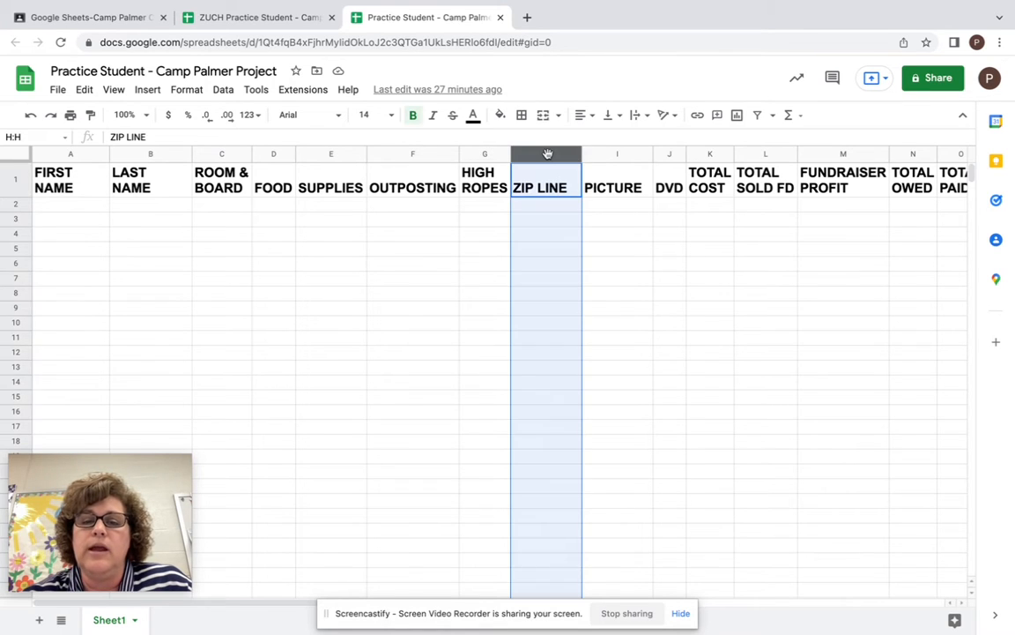
right_click(540, 225)
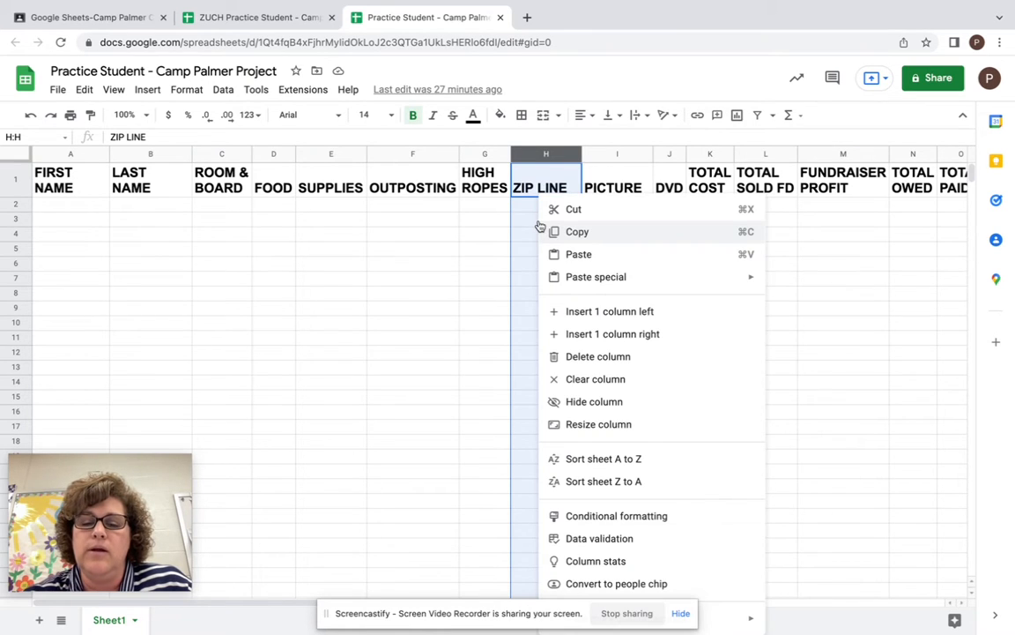
left_click(489, 306)
left_click(550, 154)
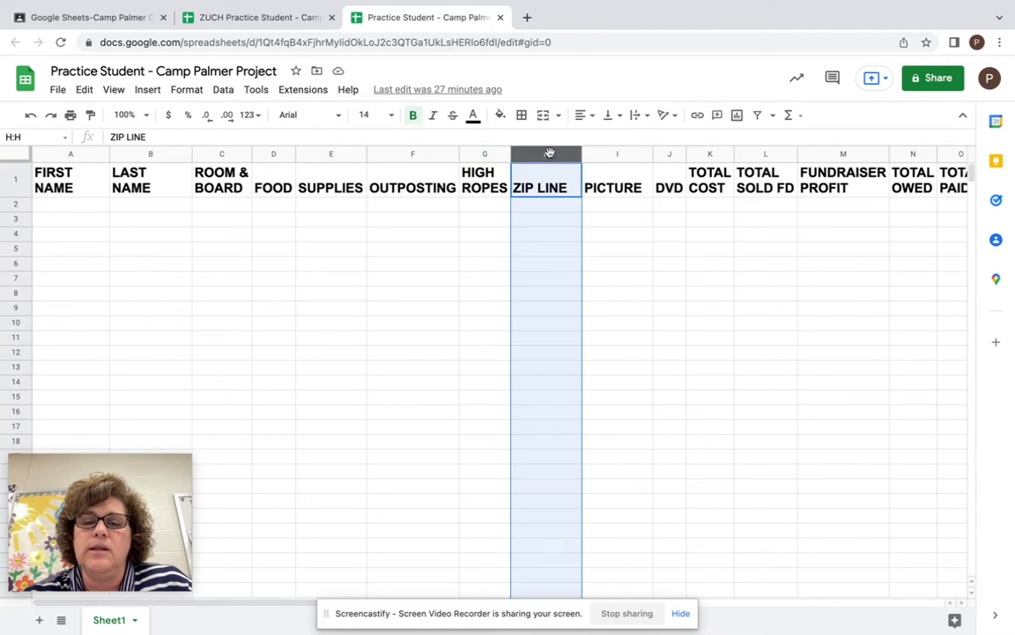
right_click(541, 240)
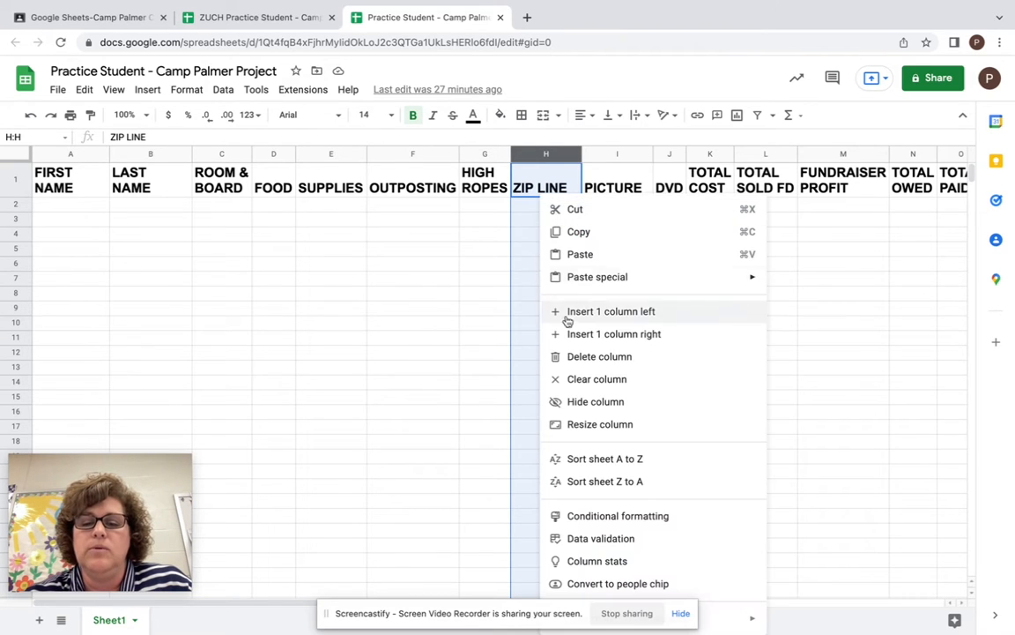
left_click(574, 357)
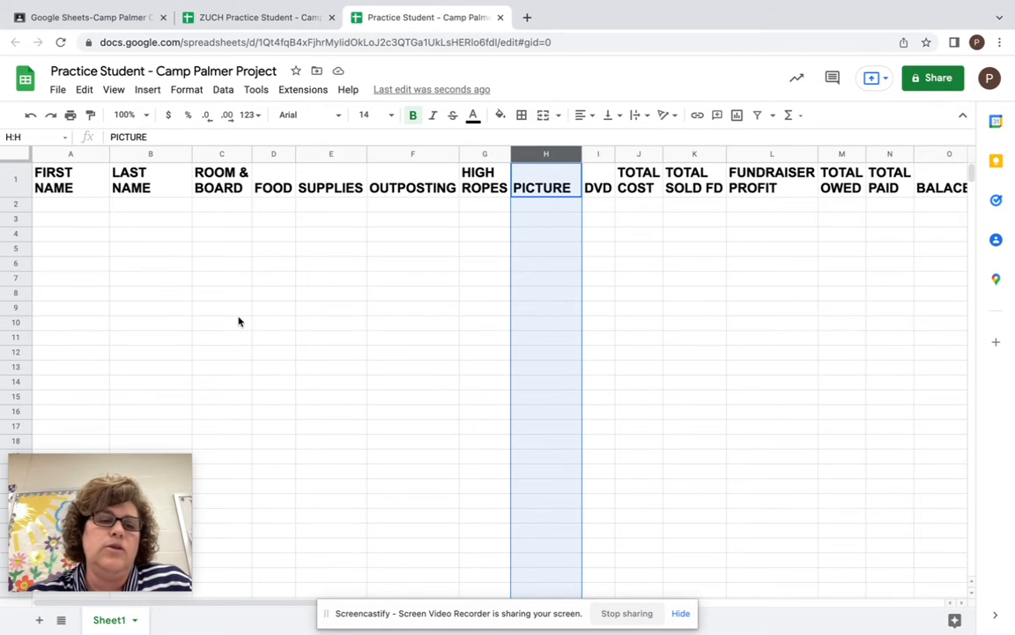
- Enter a student's first and last name in row 2 under FIRST NAME and LAST NAME
left_click(84, 206)
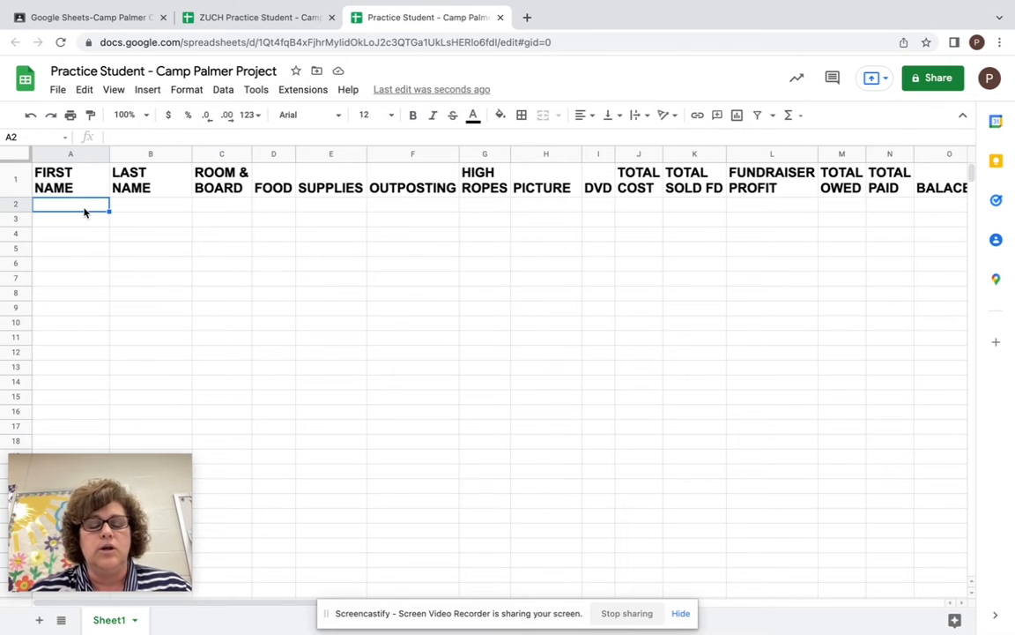
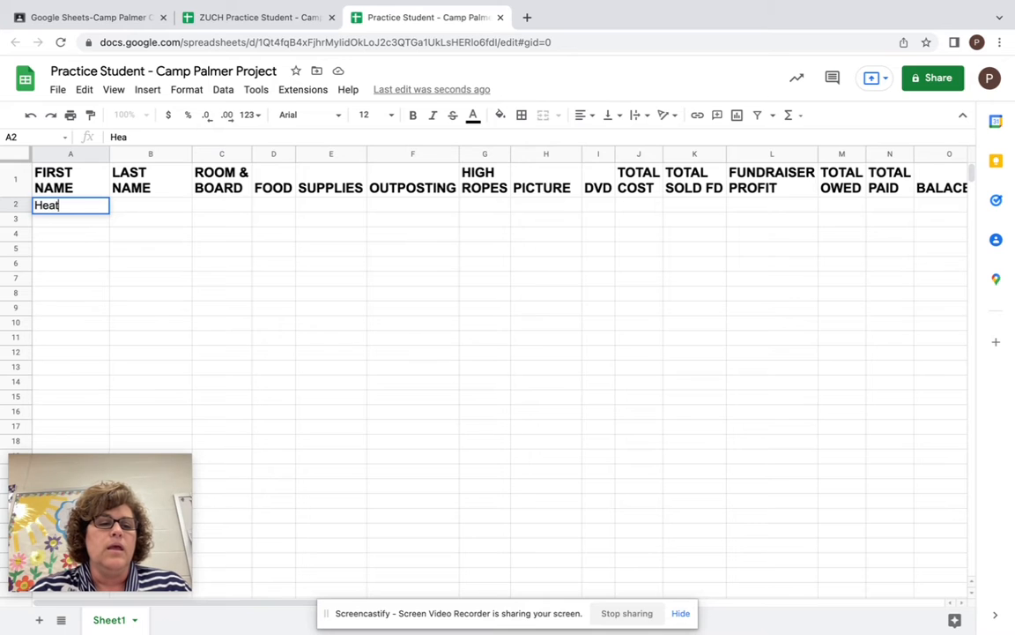
key("Tab")
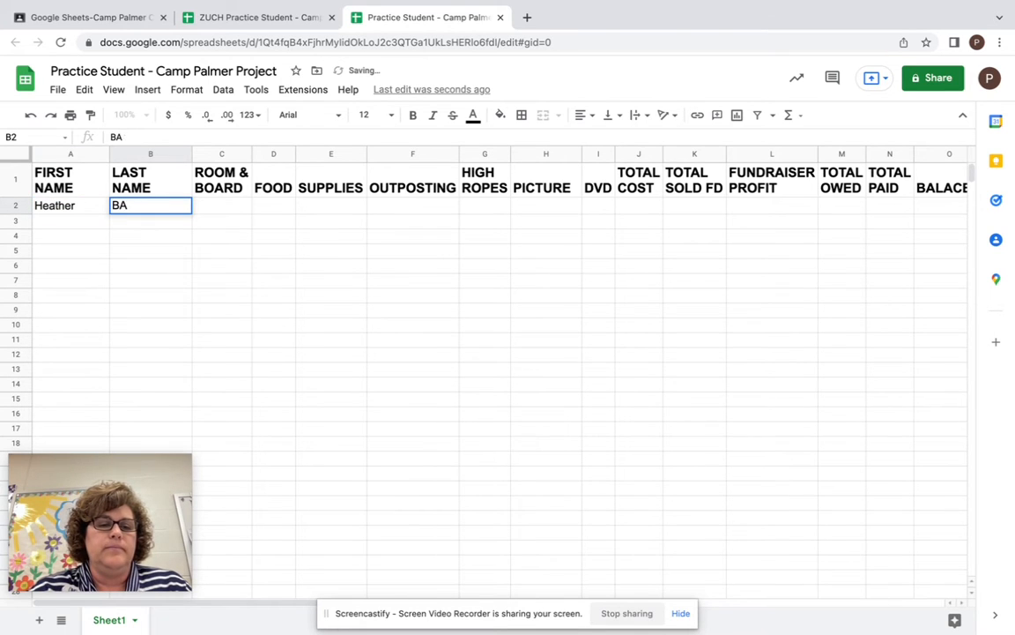
key("Return")
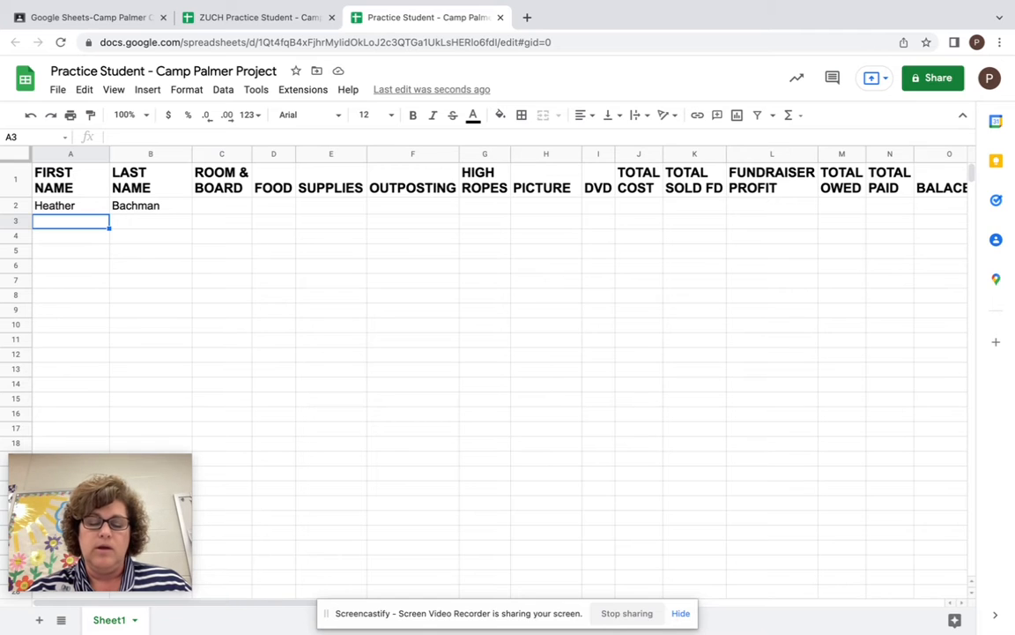
- Enter Mickey Mouse and Donald Duck as first and last names in rows 3 and 4
type("Mickey")
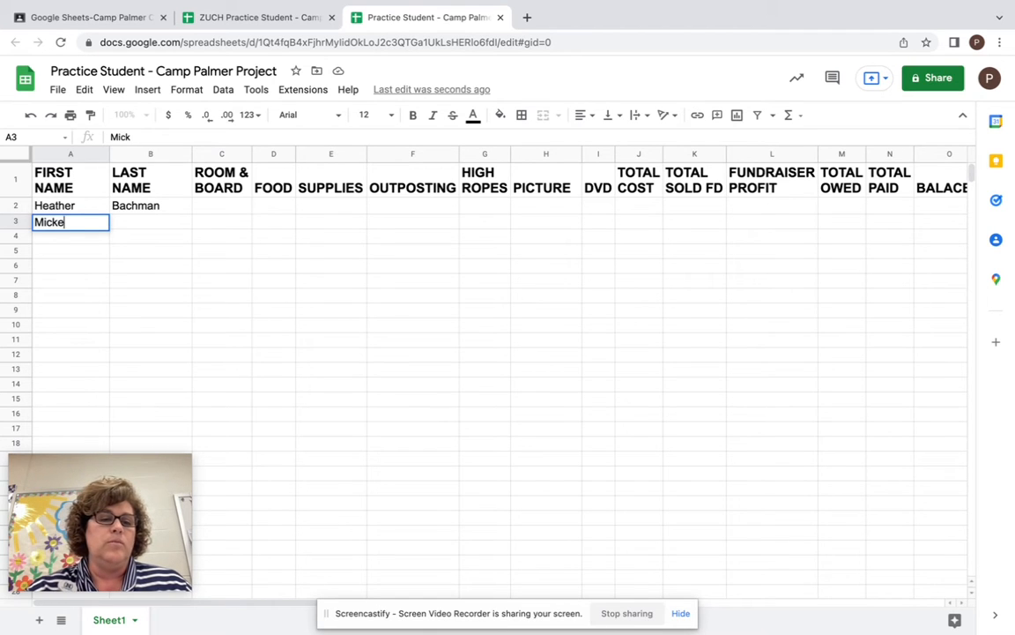
key("Tab")
type("Mouse")
key("Return")
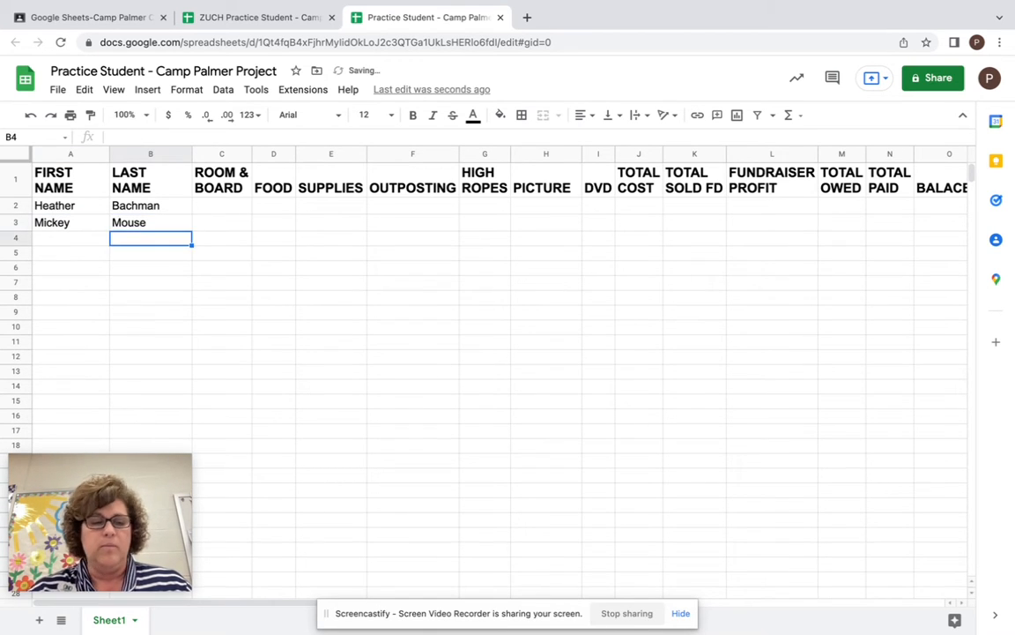
type("Donald")
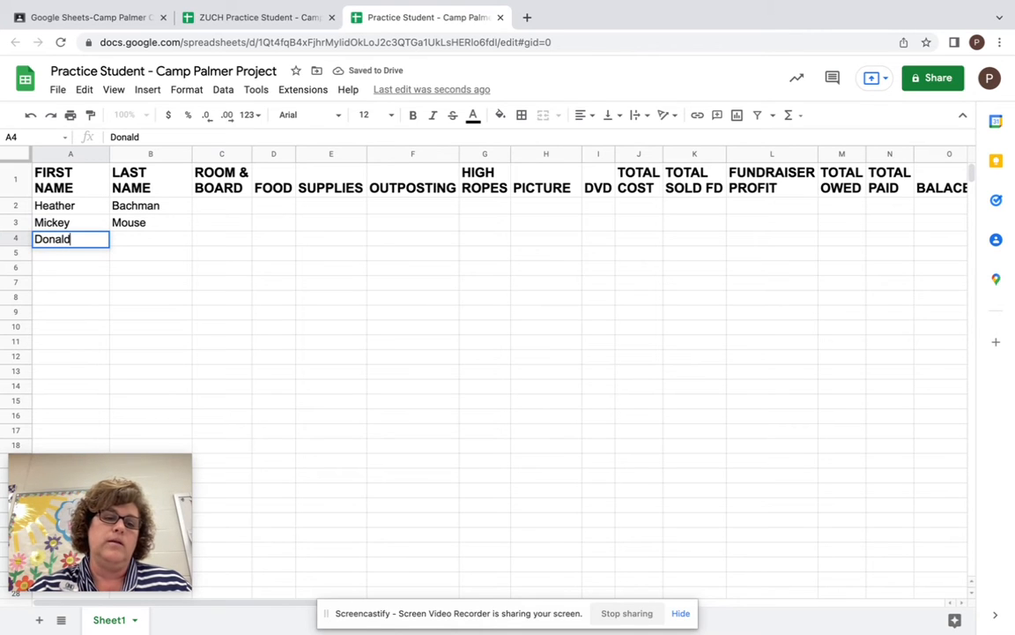
key("Tab")
type("Duck")
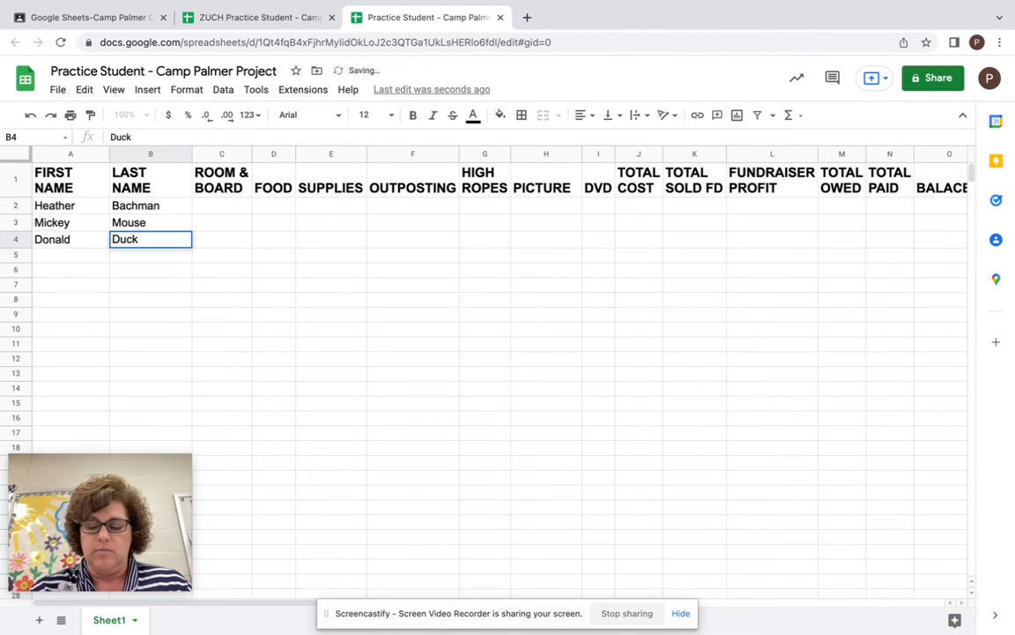
key("Return")
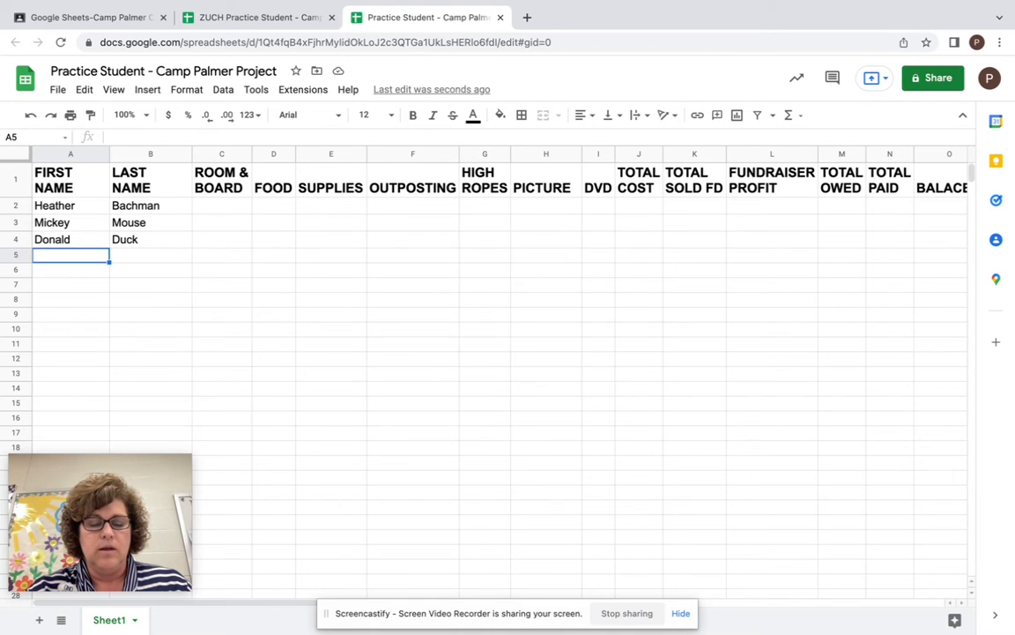
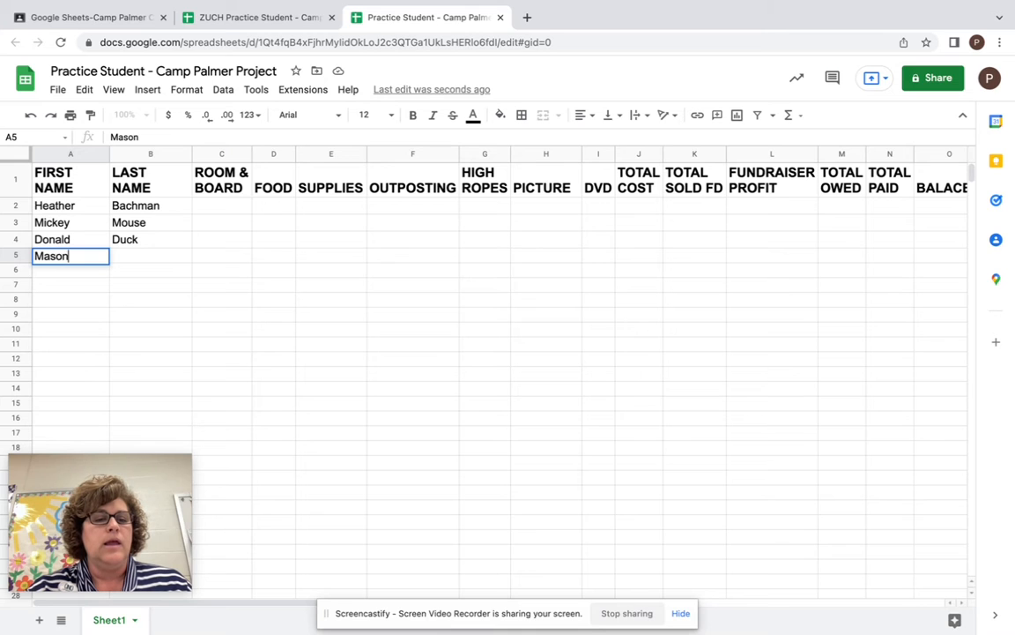
- Enter two more students' first and last names in rows 5 and 6
key("Tab")
key("Return")
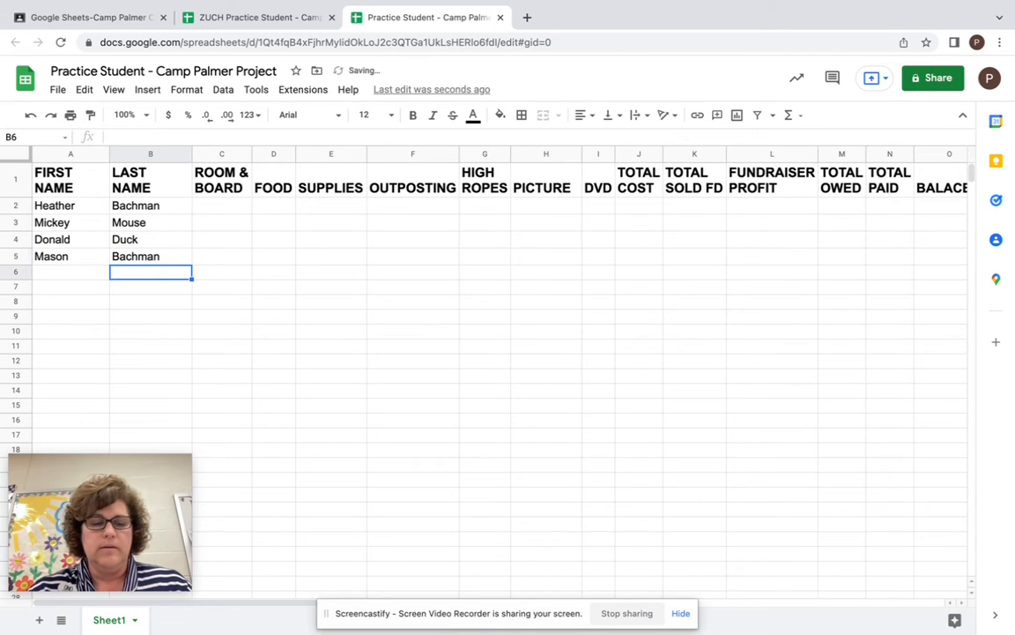
key("Left")
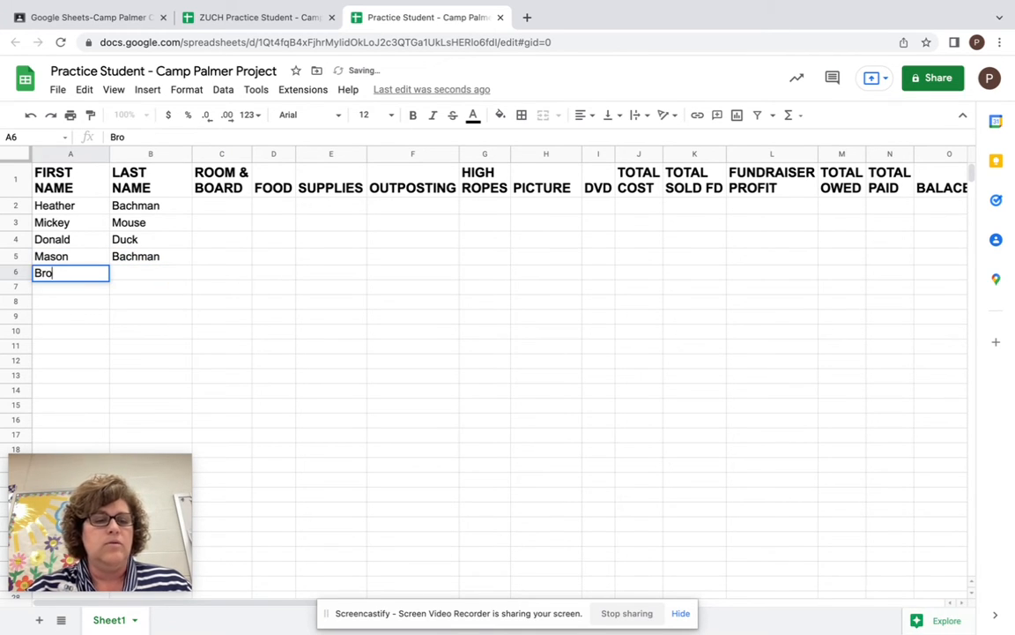
key("Tab")
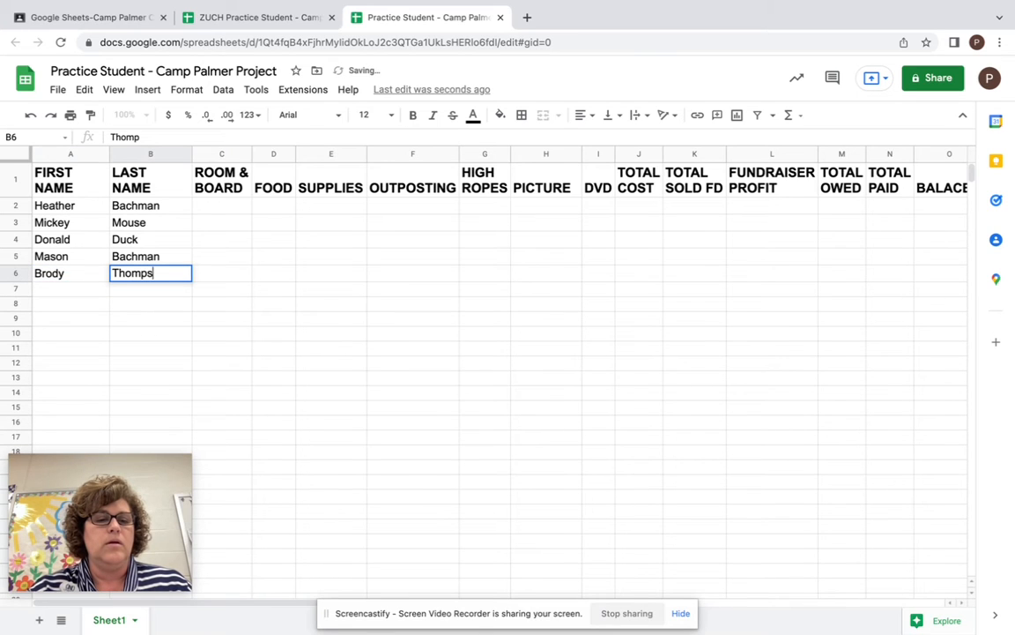
key("Return")
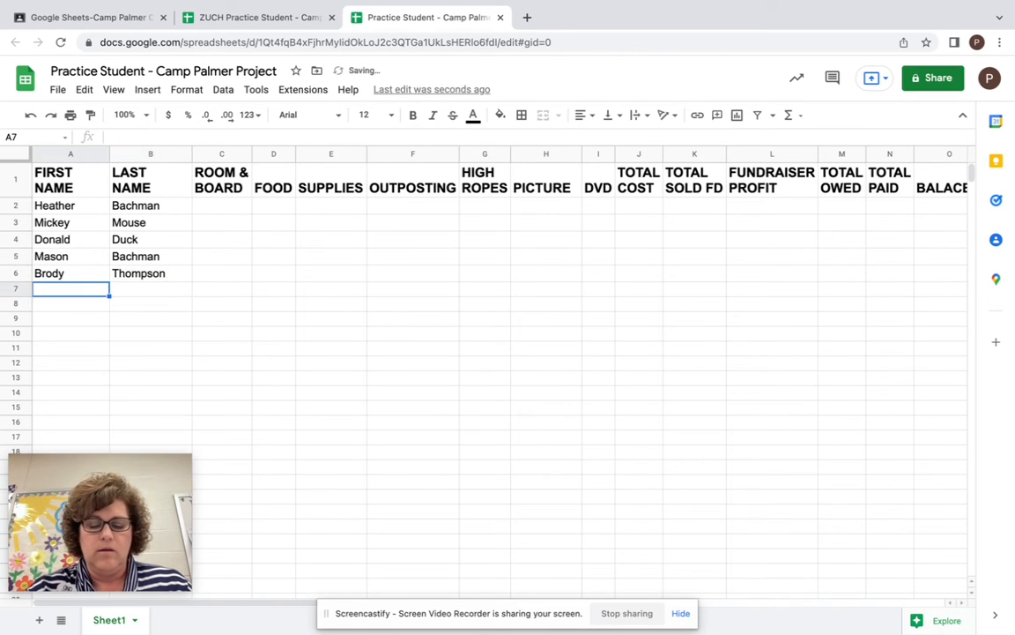
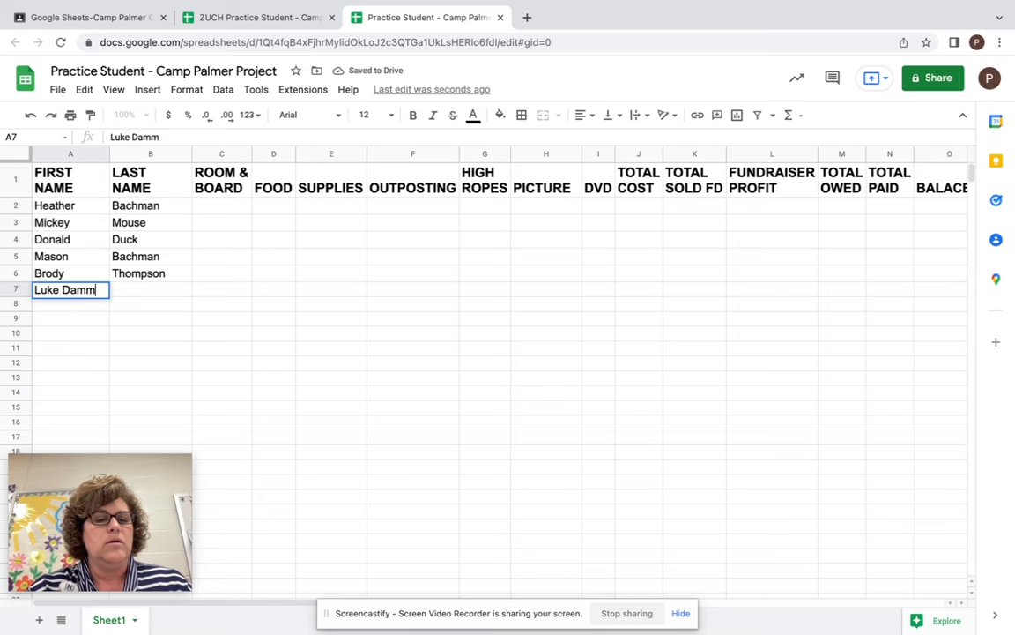
- Enter another student's first and last name in row 7, splitting them into the two name columns
key("Tab")
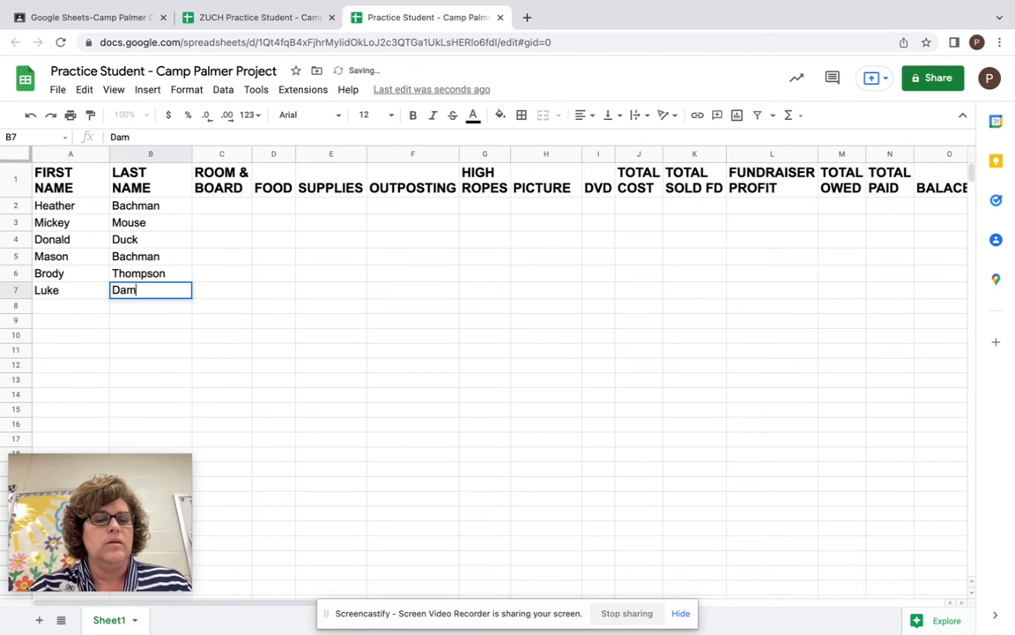
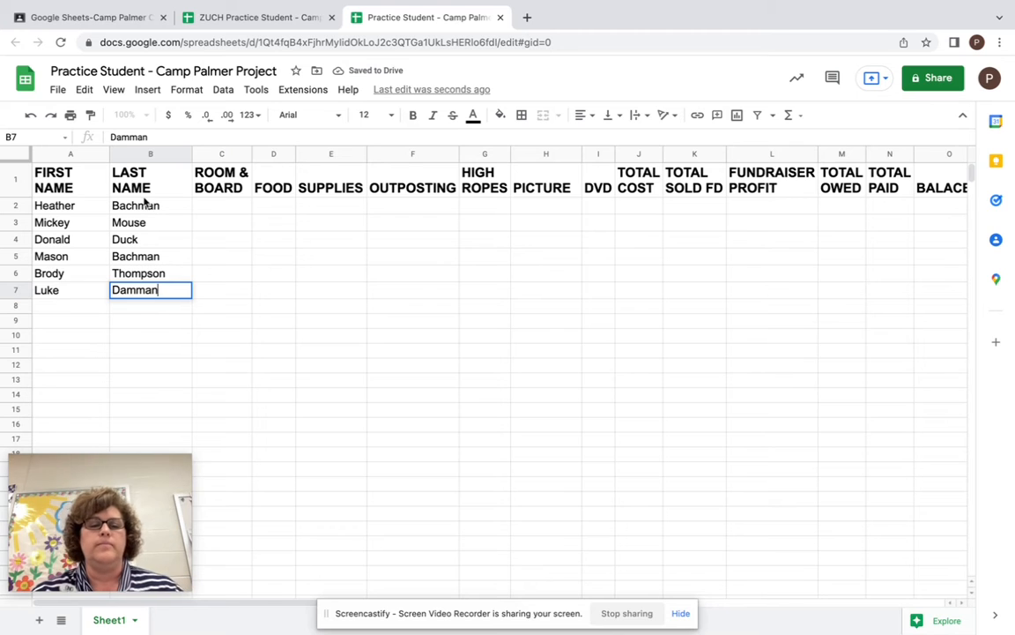
left_click(268, 356)
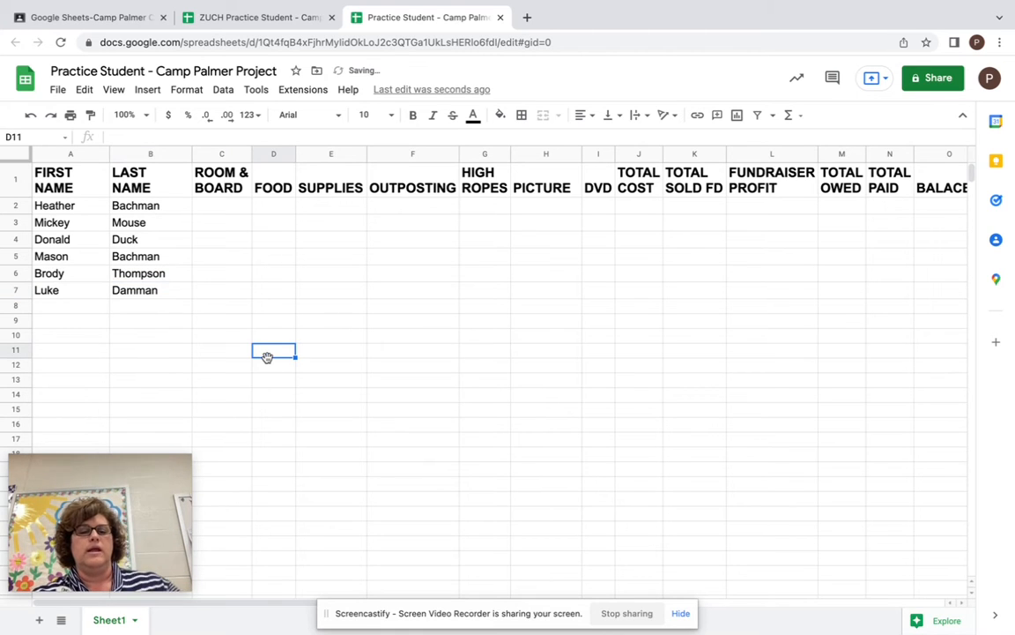
- Enter 150 as ROOM & BOARD in C2 and fill it down through C7
left_click(233, 211)
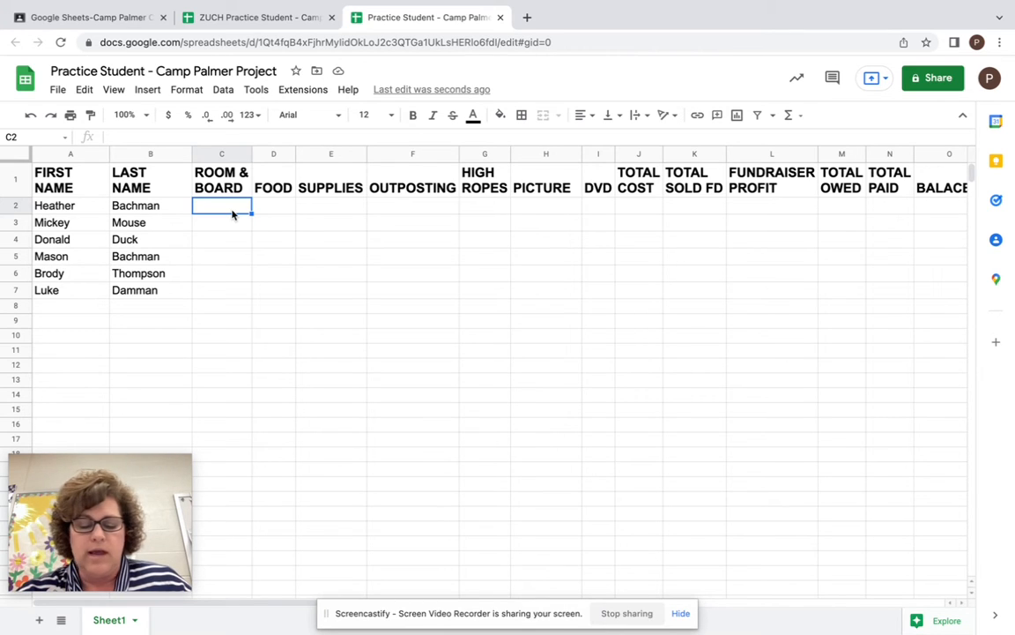
type("150")
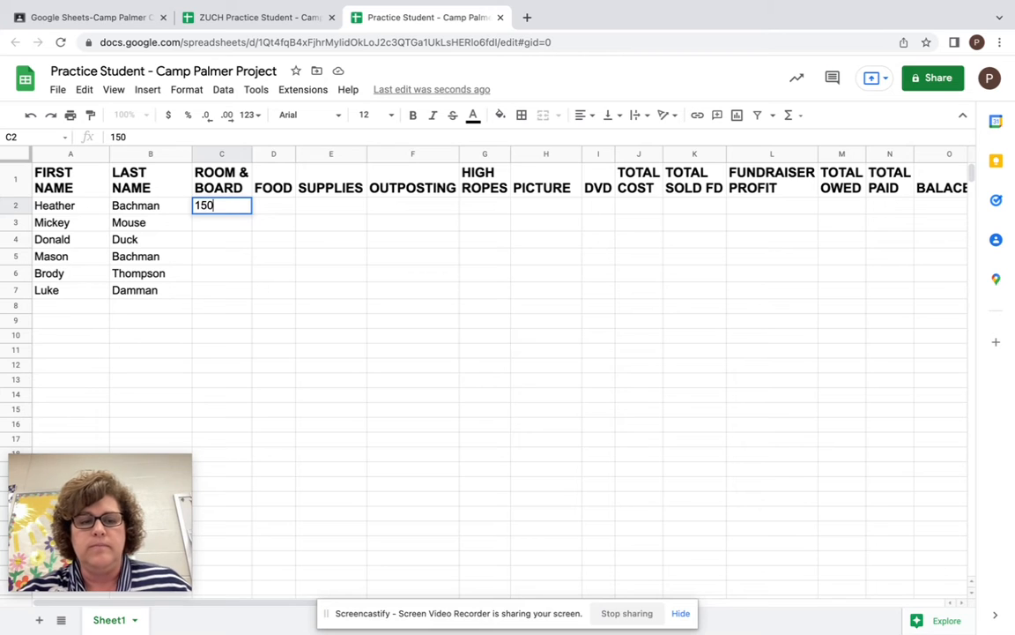
key("Return")
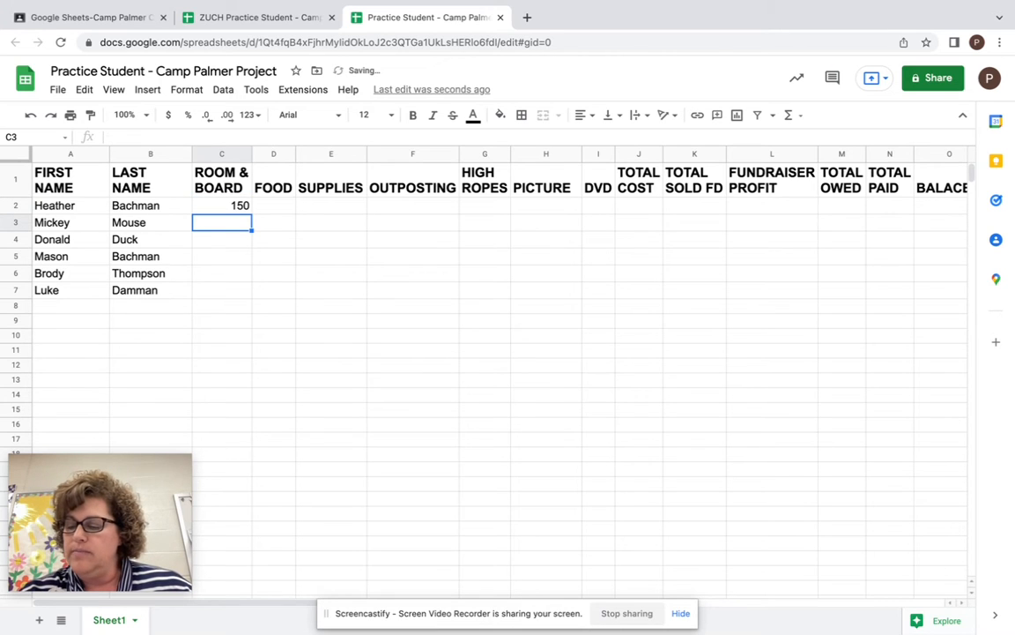
left_click(233, 210)
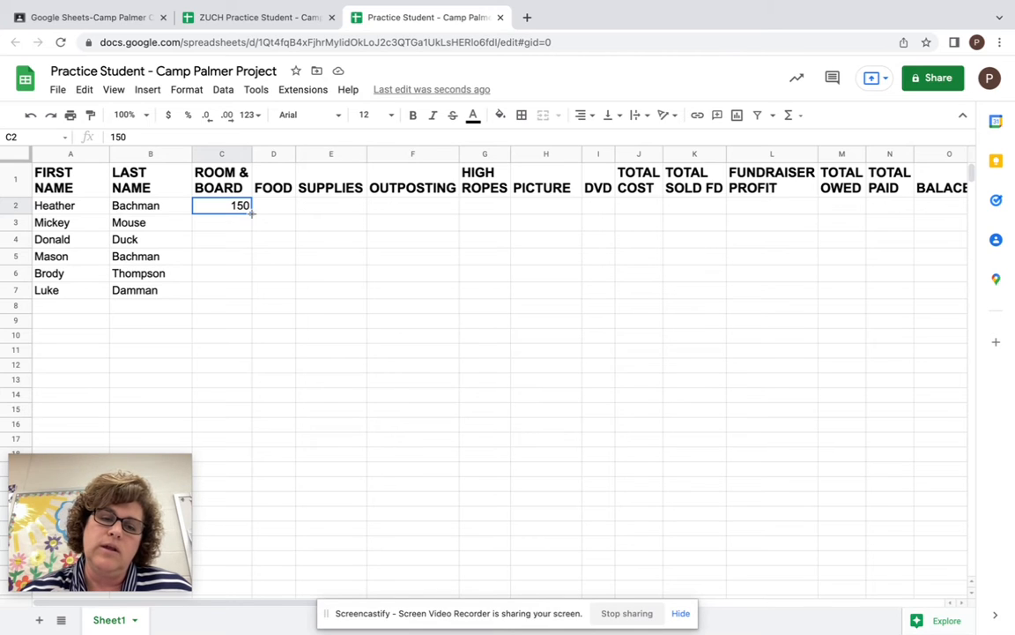
left_click_drag(253, 213, 253, 295)
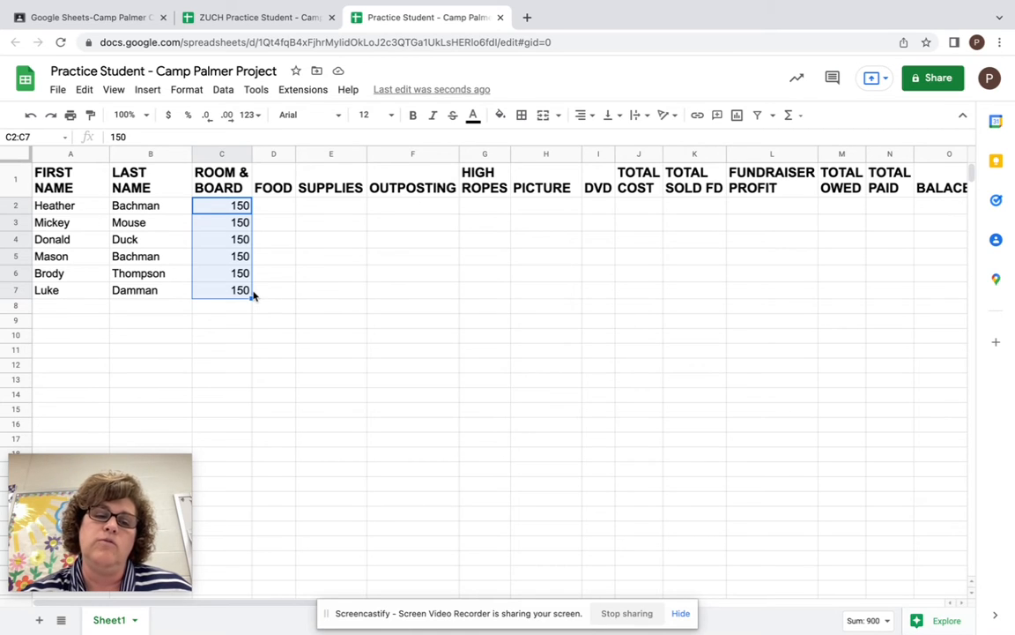
- Enter 100 as the FOOD cost in D2
left_click(274, 207)
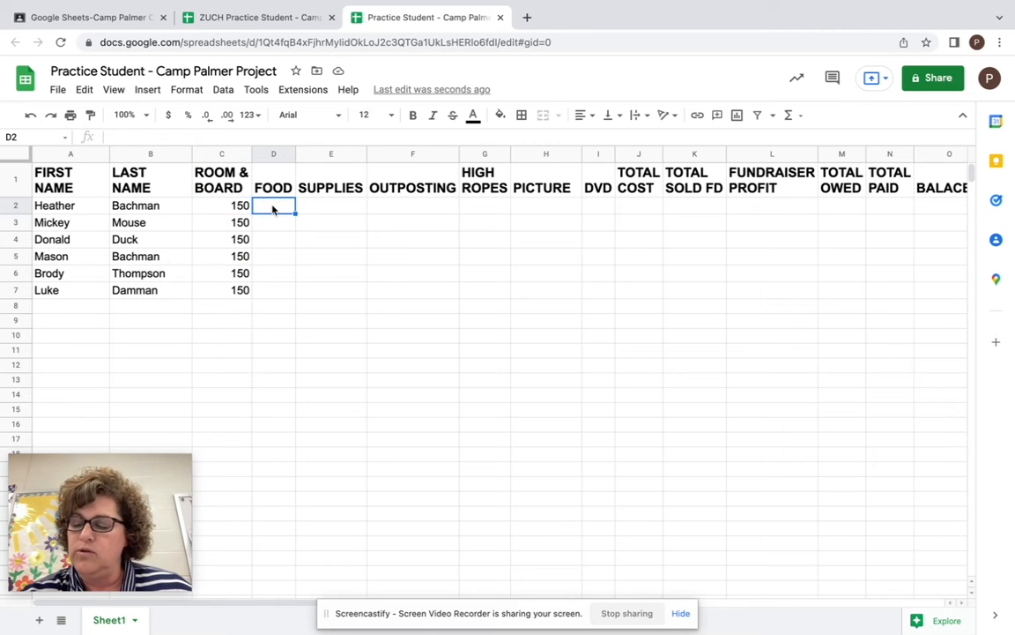
type("100")
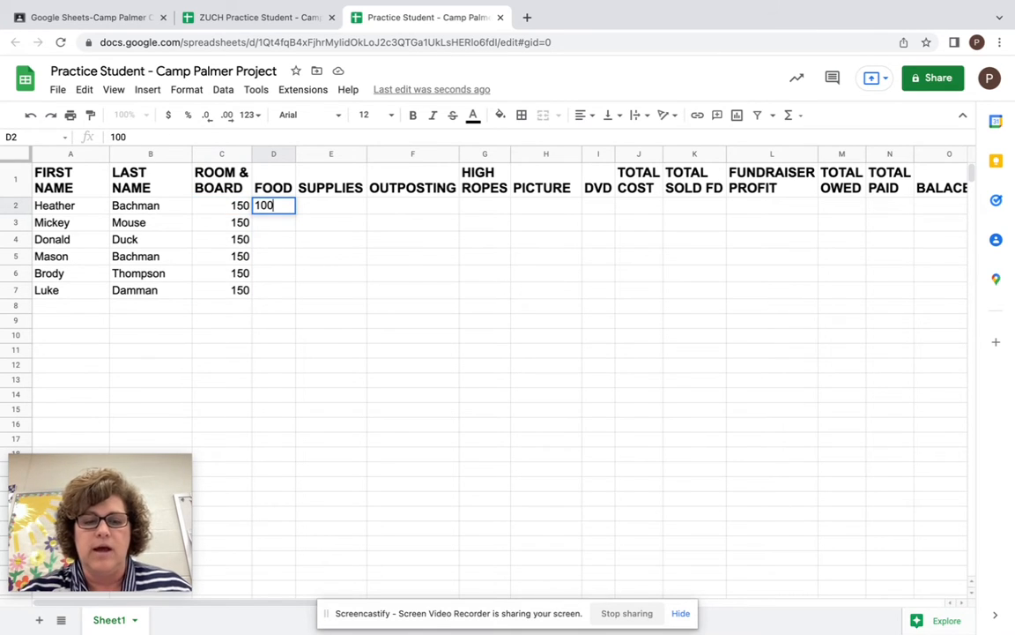
key("Return")
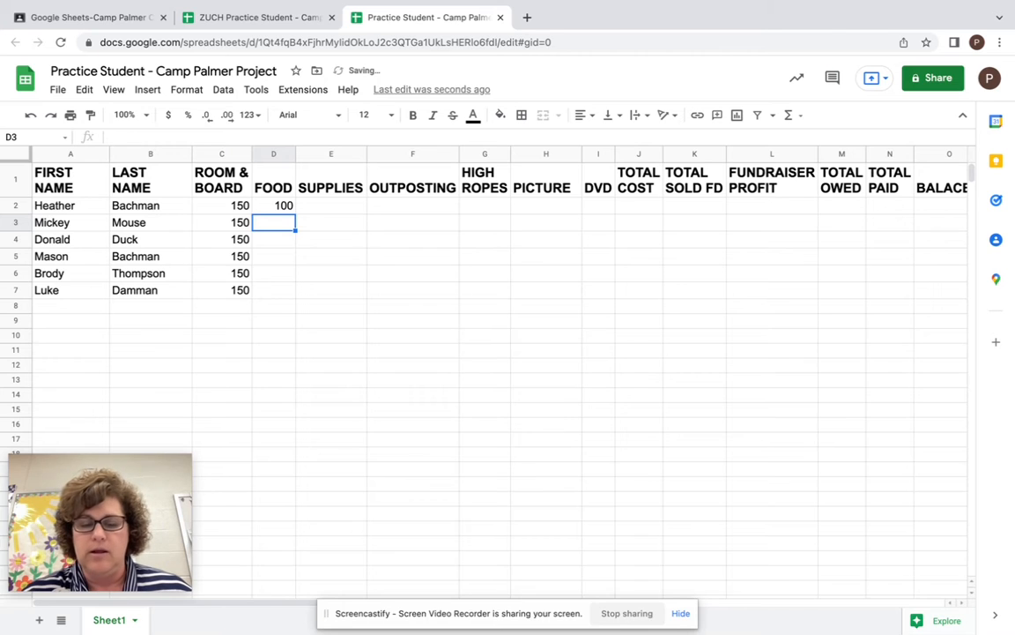
- Fill the FOOD cost of 100 down from D2 through D7
left_click(273, 206)
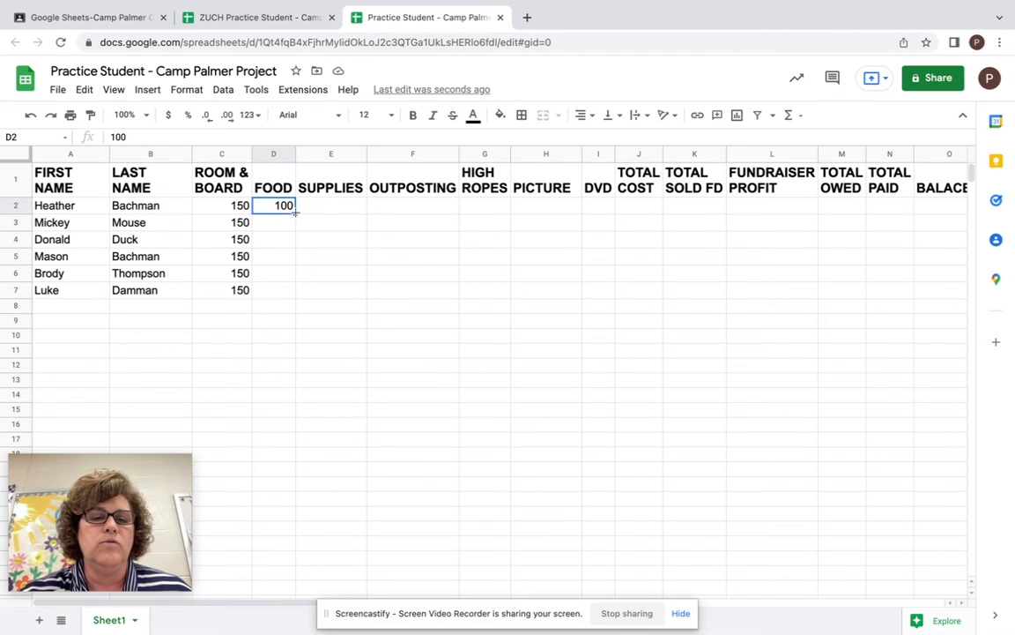
left_click_drag(295, 212, 294, 292)
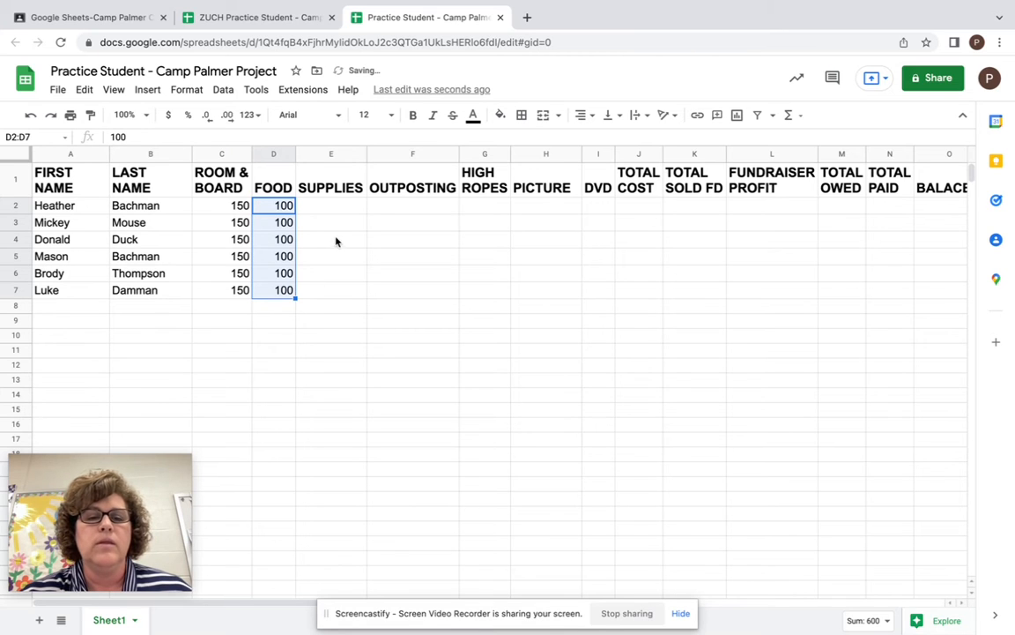
- Enter 25 as the SUPPLIES cost in E2 and fill it down through E7
left_click(345, 208)
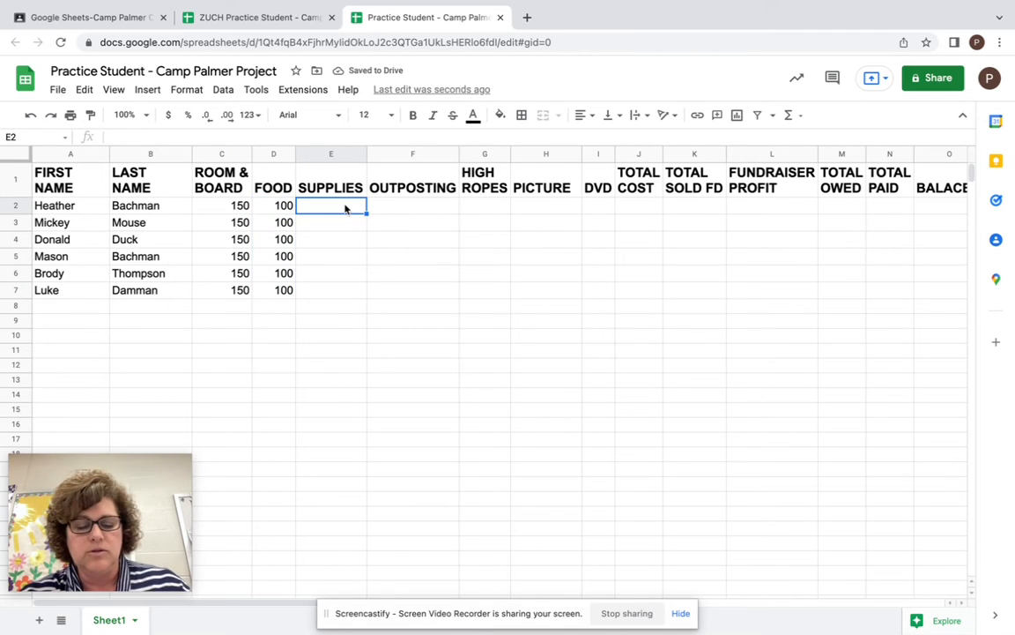
type("25")
key("Return")
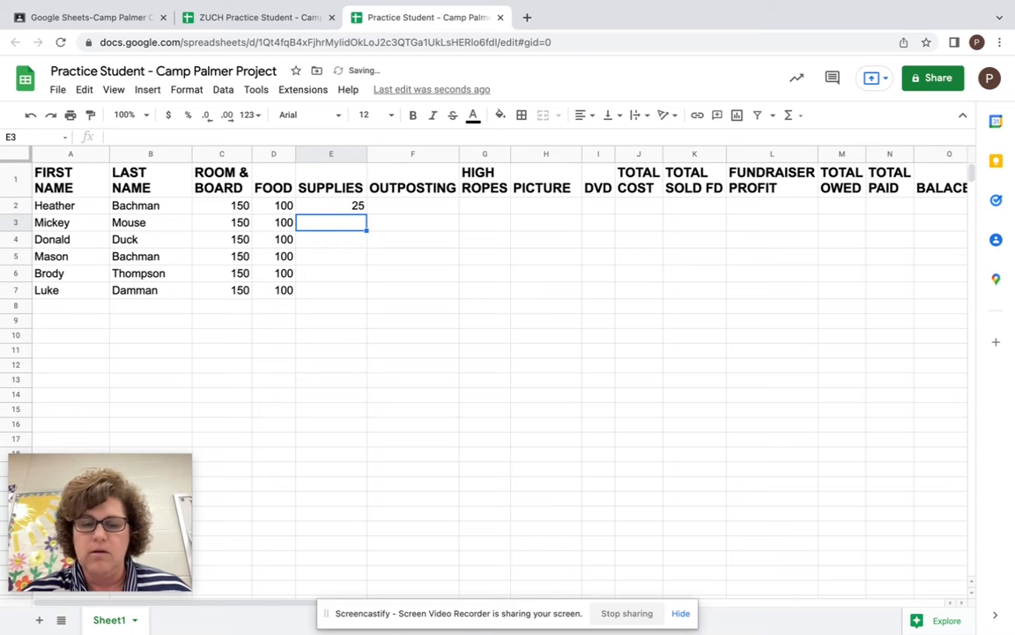
left_click(357, 205)
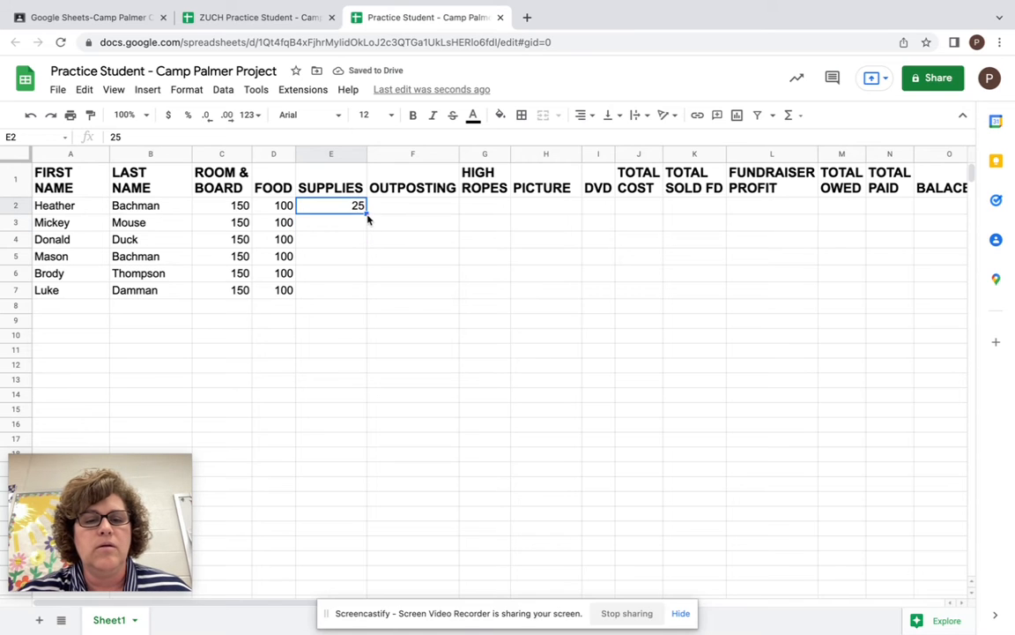
left_click_drag(367, 213, 361, 296)
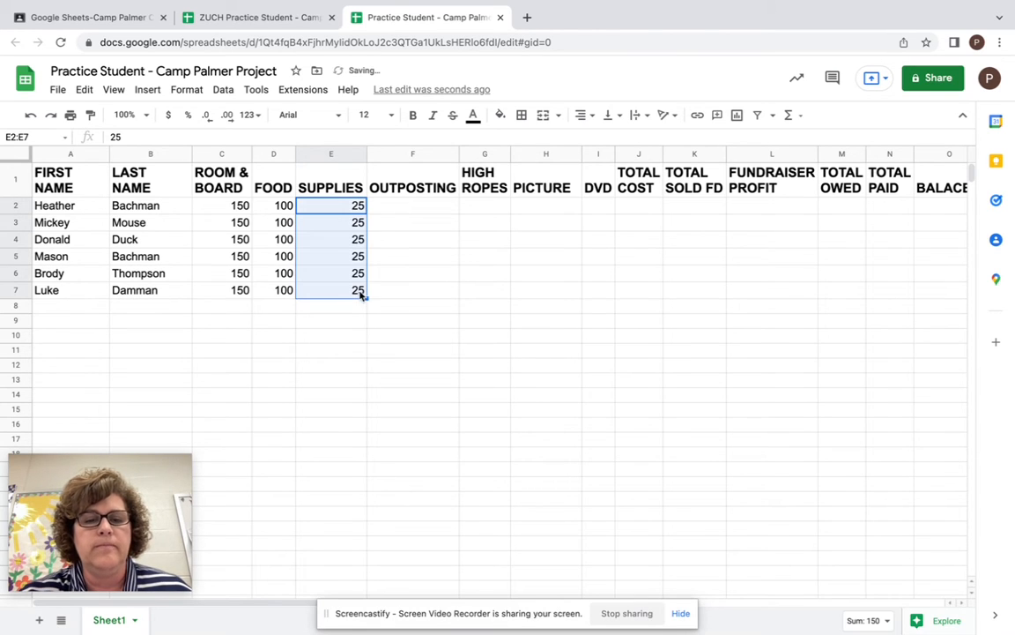
- Enter 12 as the OUTPOSTING cost for the students in rows 2, 4, 5 and 7
left_click(417, 204)
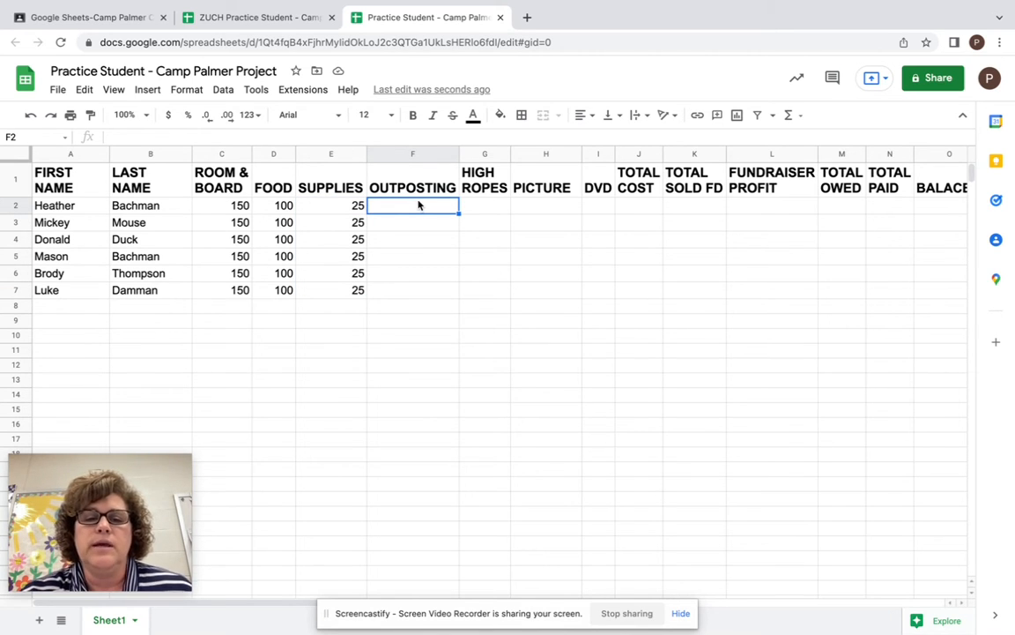
left_click_drag(426, 156, 600, 144)
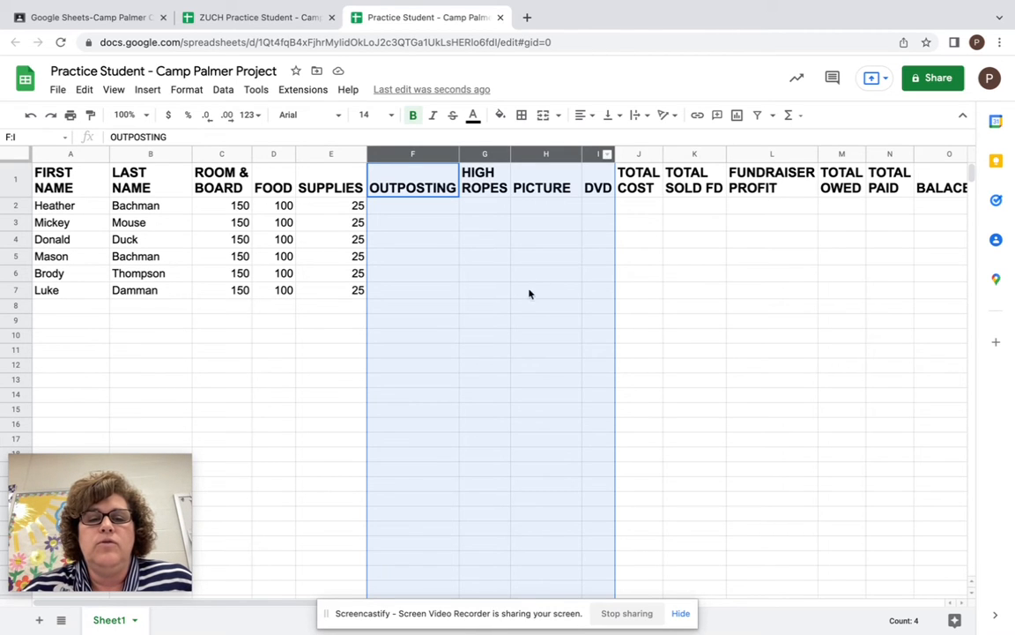
left_click(441, 209)
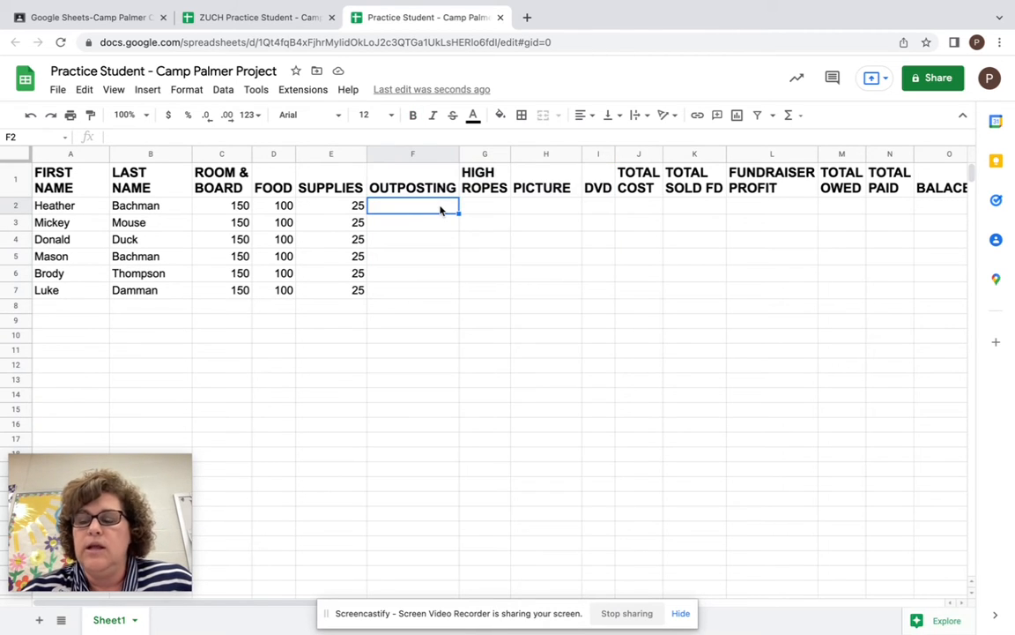
type("12")
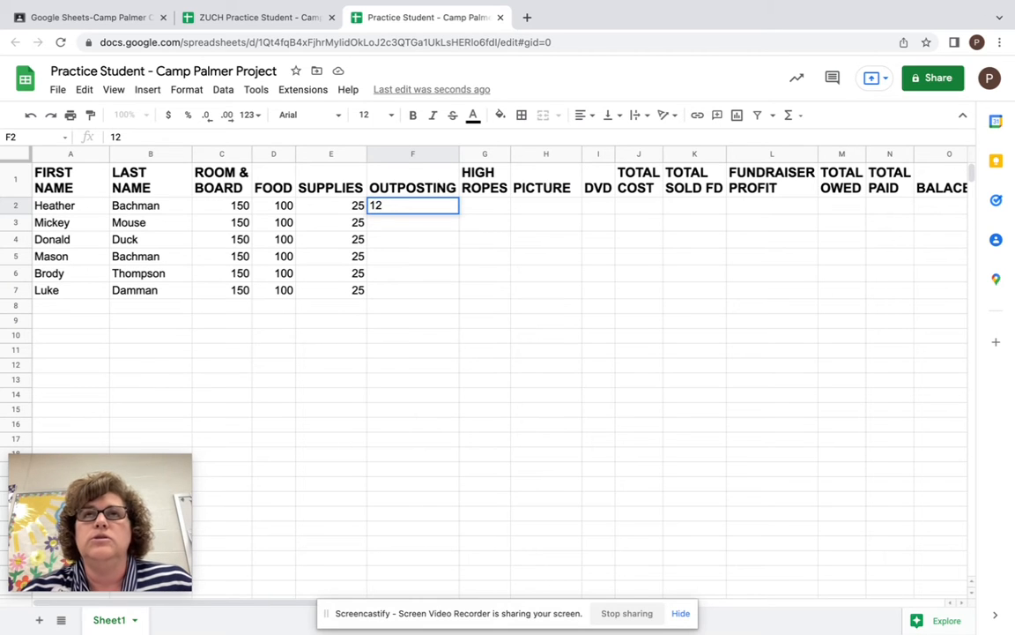
key("Return")
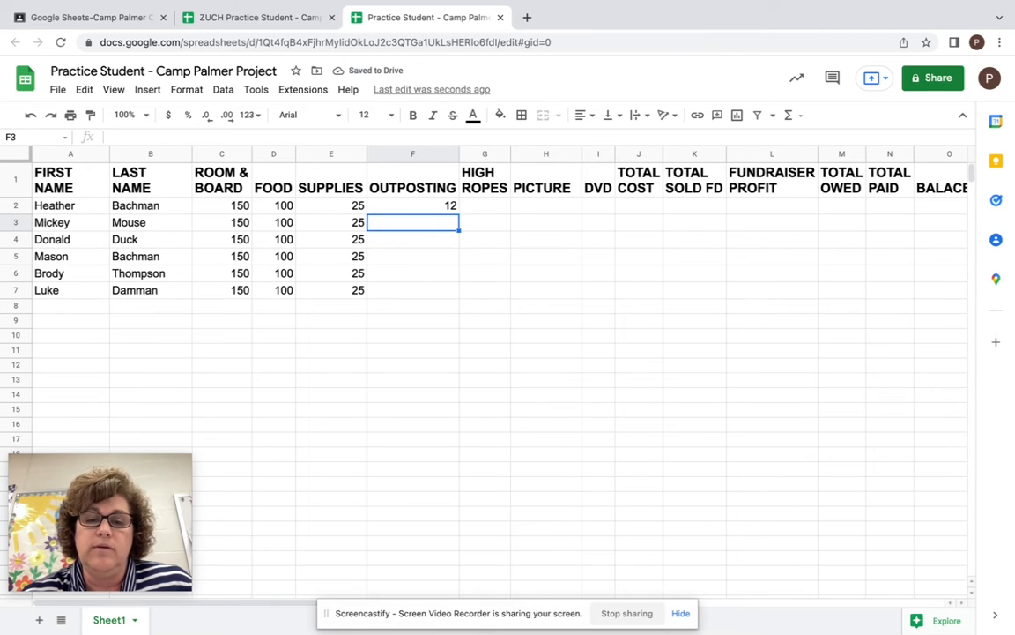
key("Return")
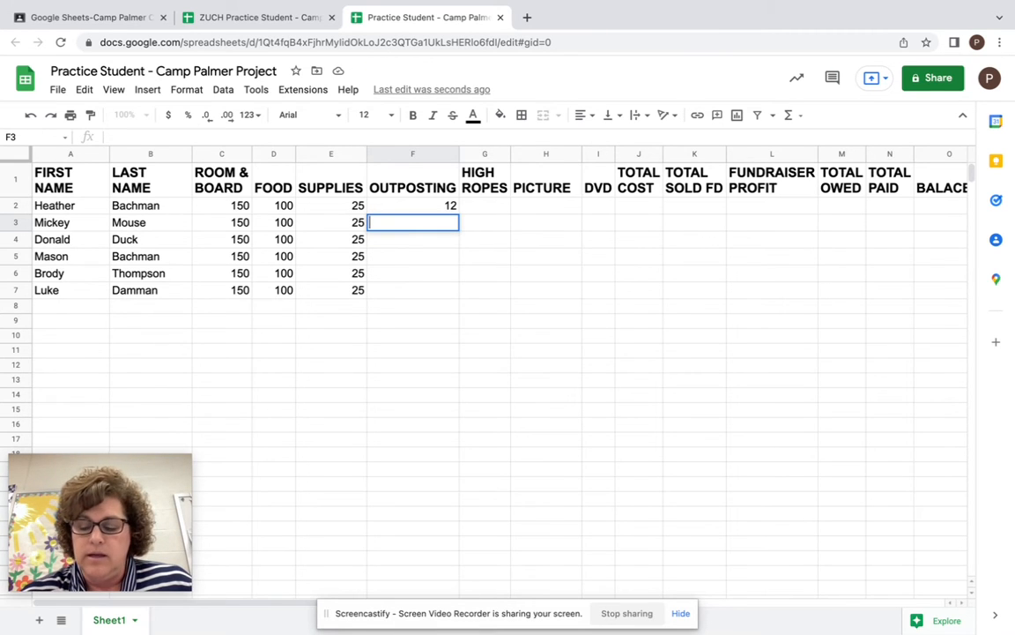
left_click(443, 241)
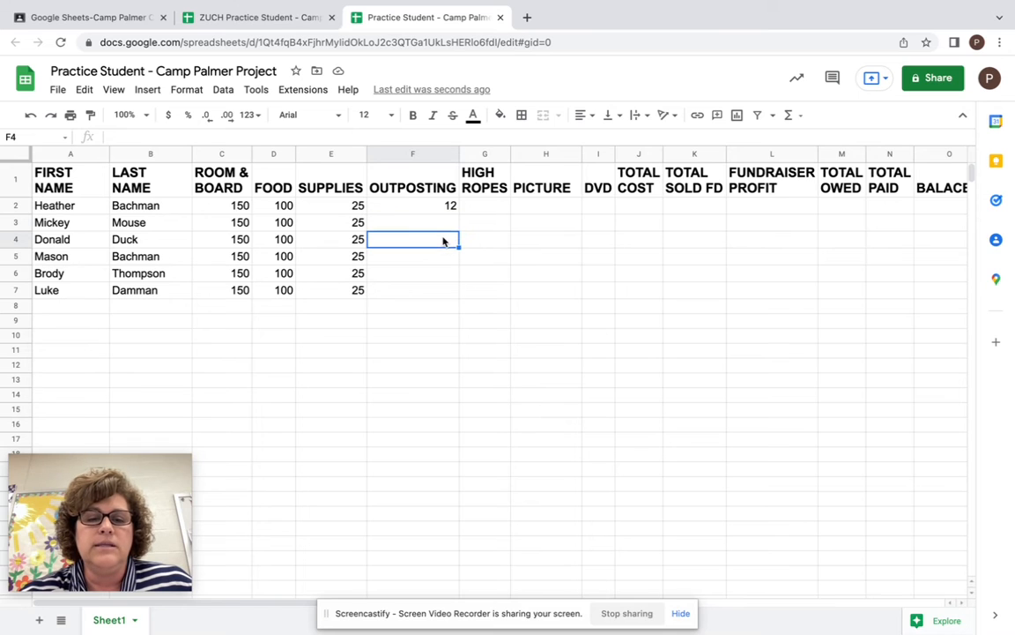
type("12")
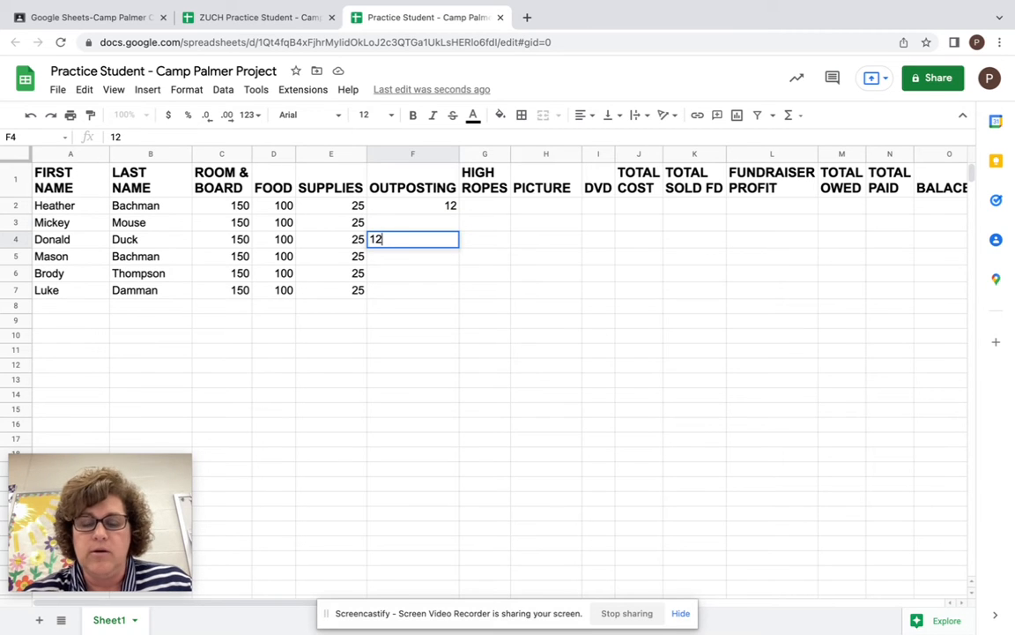
key("Return")
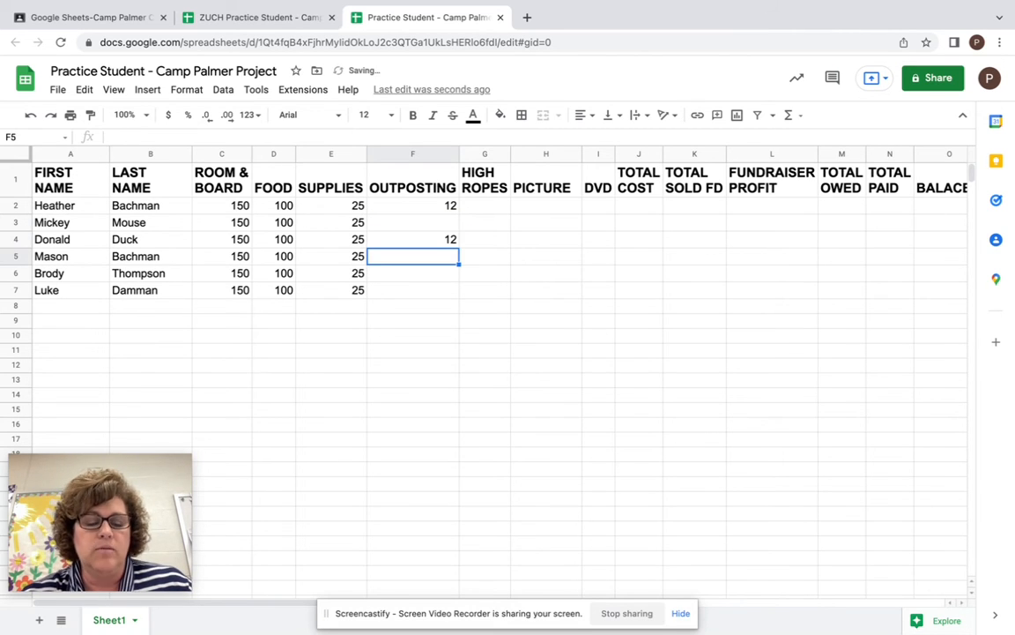
type("12")
key("Return")
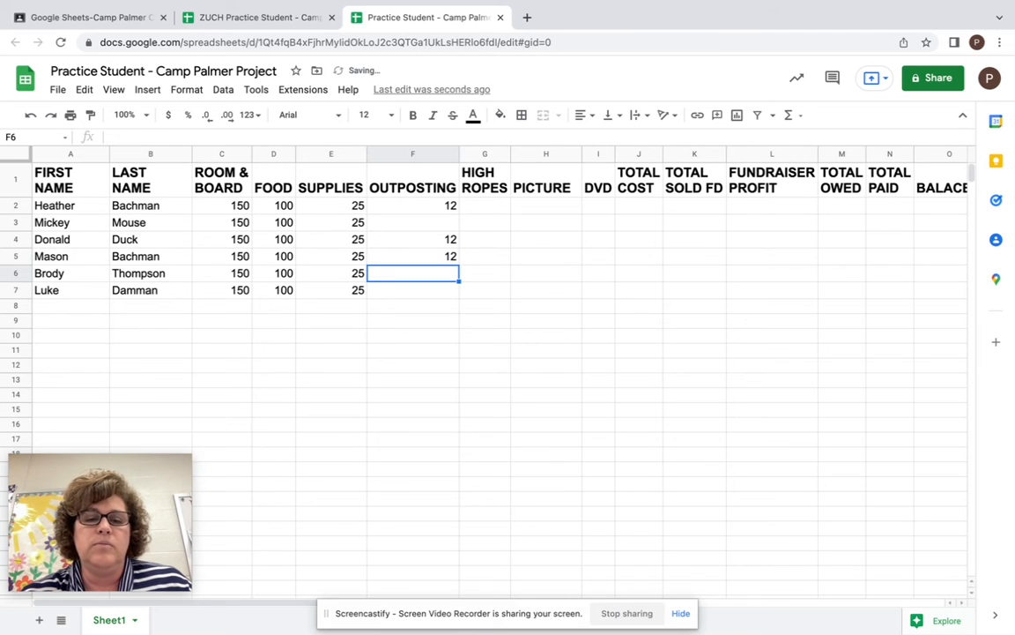
key("Down")
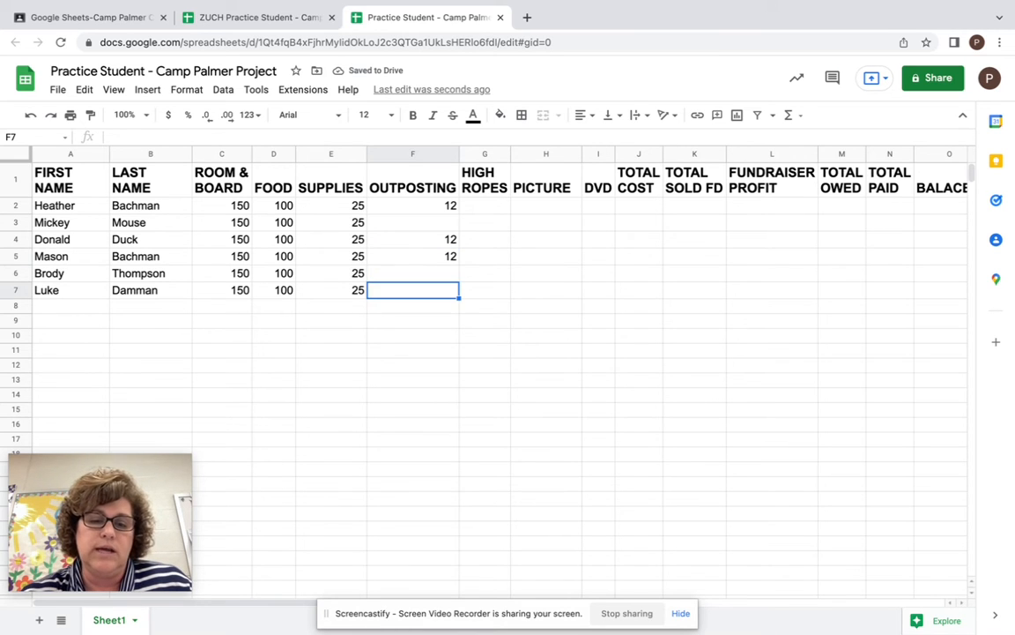
type("12")
key("Return")
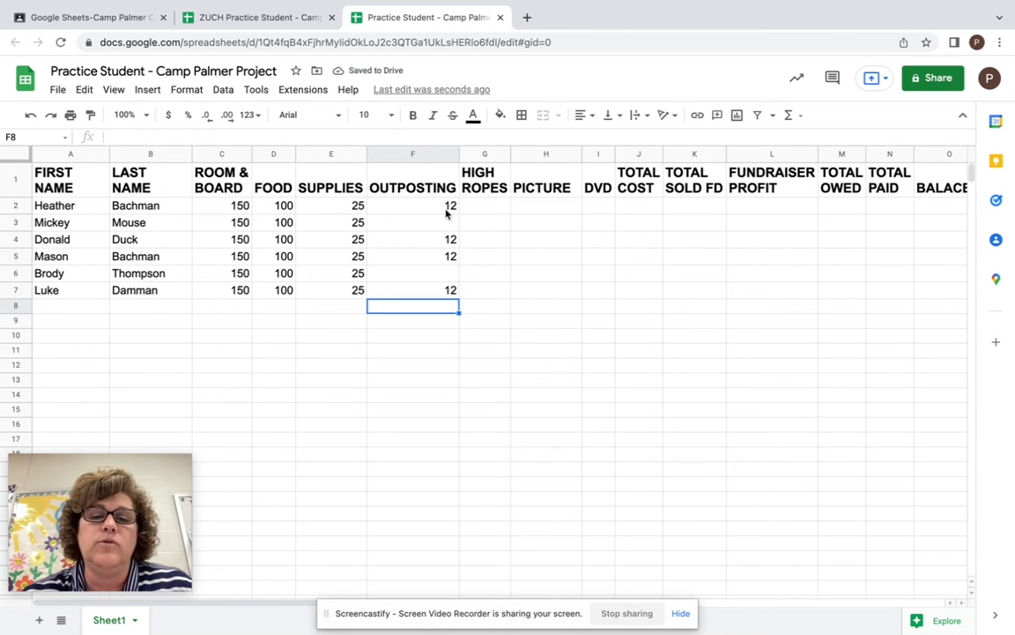
- Enter 8 as the HIGH ROPES cost for the students in rows 2, 3, 5 and 6
left_click(499, 208)
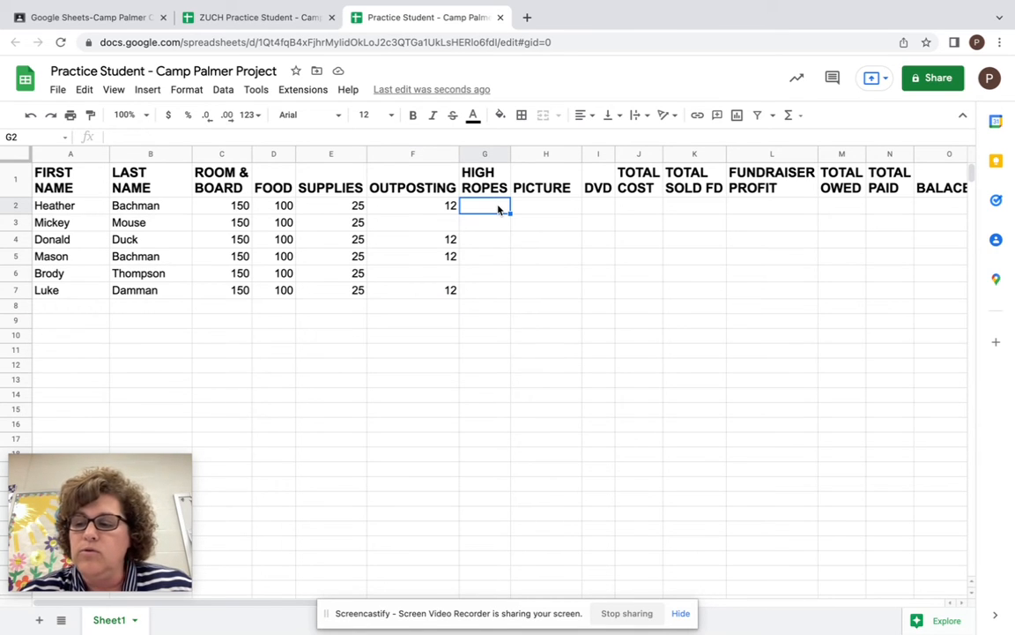
type("8")
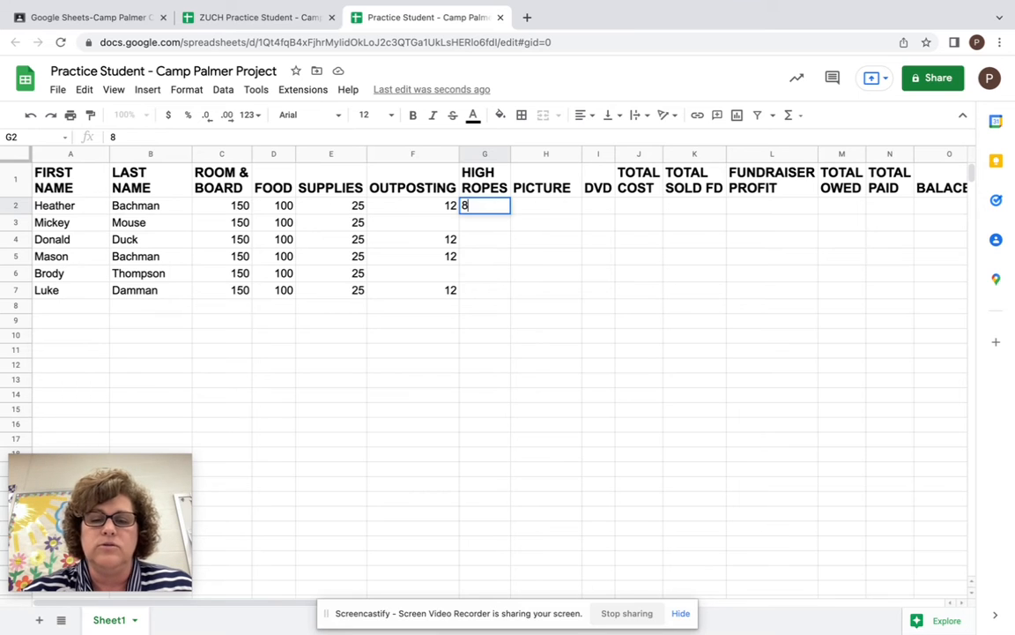
key("Return")
type("8")
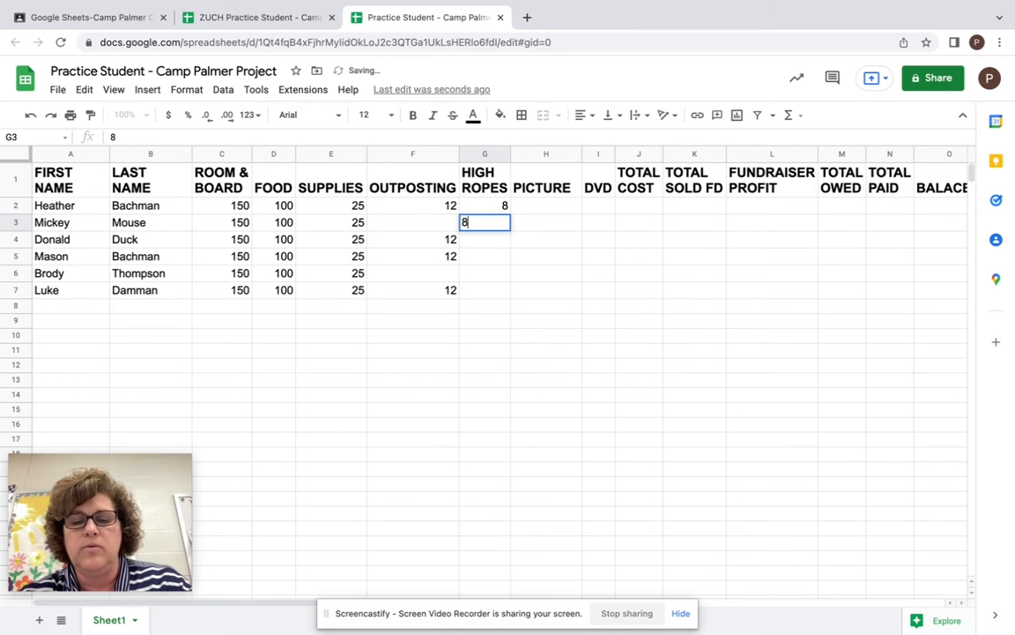
key("Return")
key("Return")
type("8")
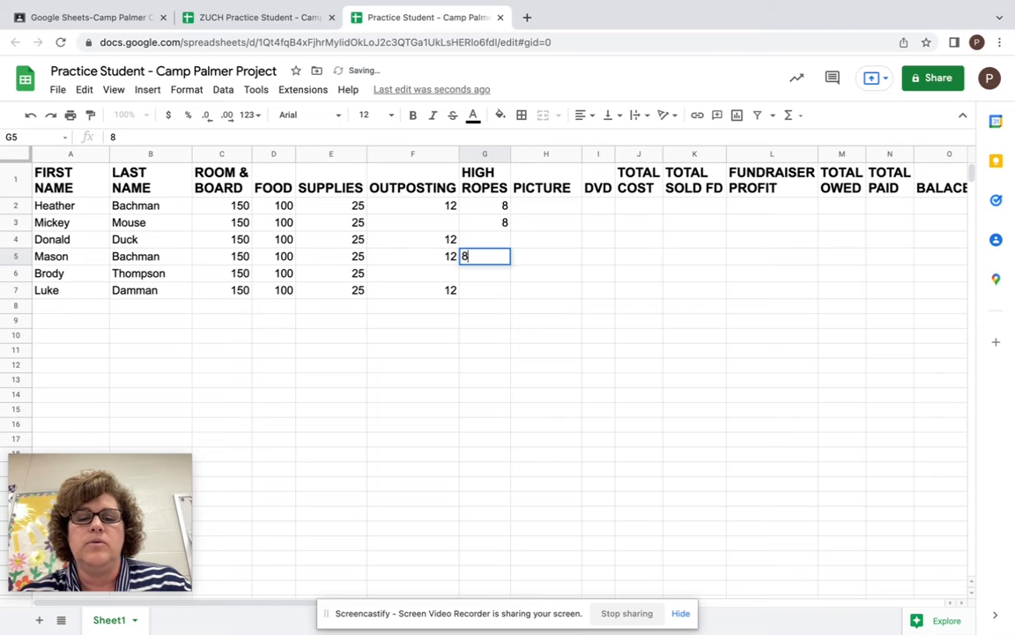
key("Return")
type("8")
key("Return")
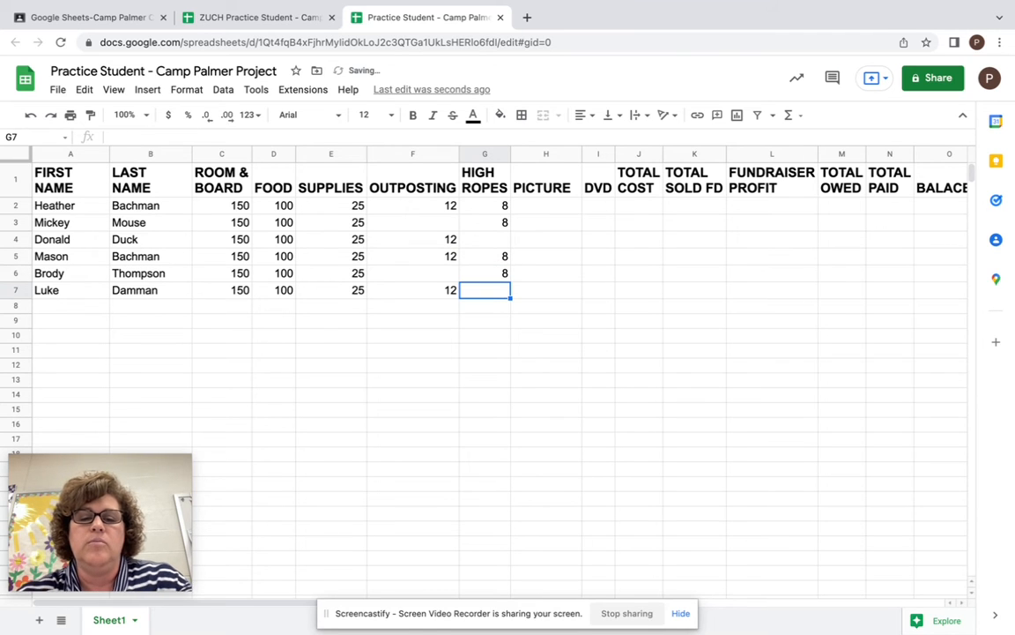
- Enter 2 as the PICTURE cost for every student in H2 through H7
left_click(555, 210)
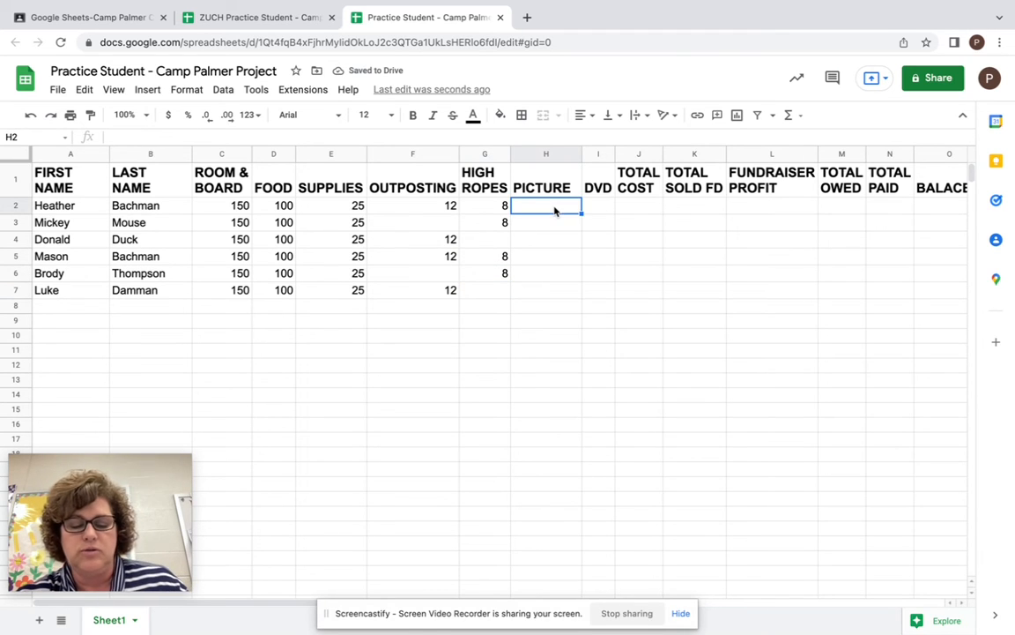
type("2")
key("Return")
type("2")
key("Return")
type("2")
key("Return")
type("2")
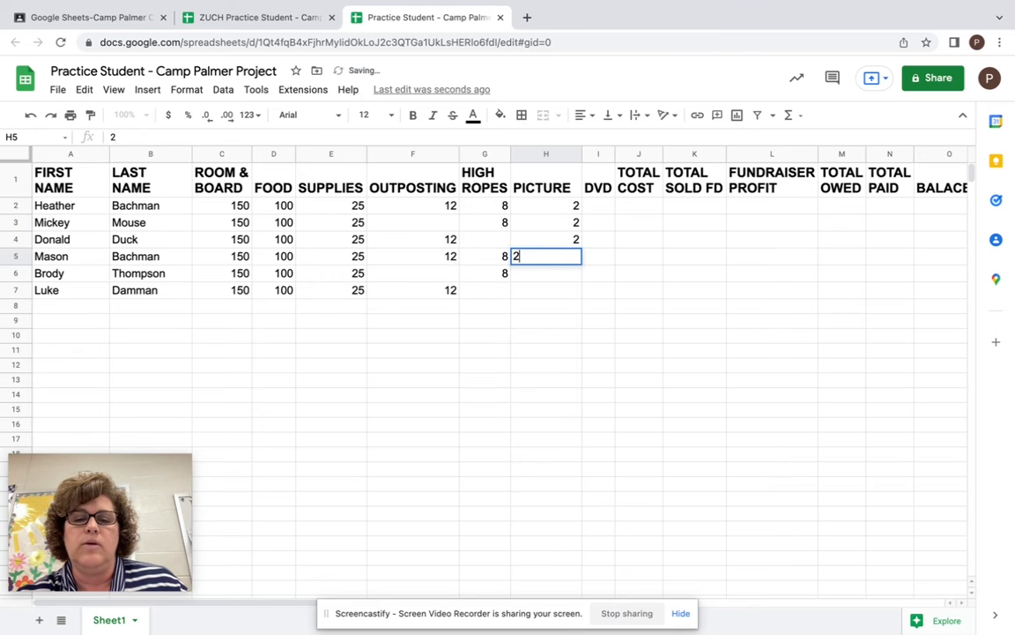
key("Return")
type("2")
key("Return")
type("2")
key("Return")
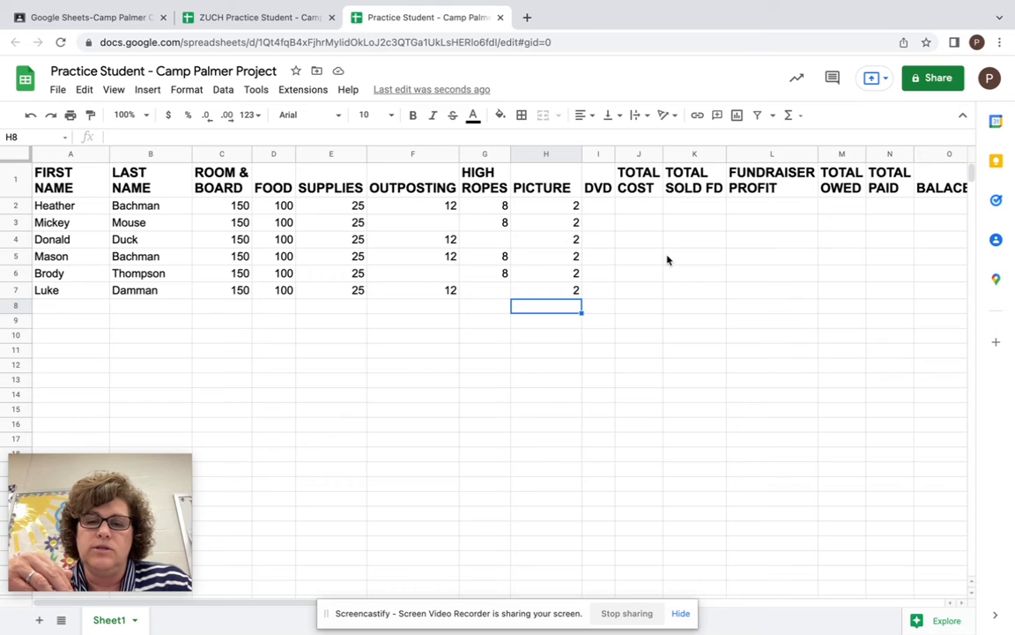
- Enter 10 as the DVD cost for the students in rows 2, 4, 6 and 7
left_click(598, 207)
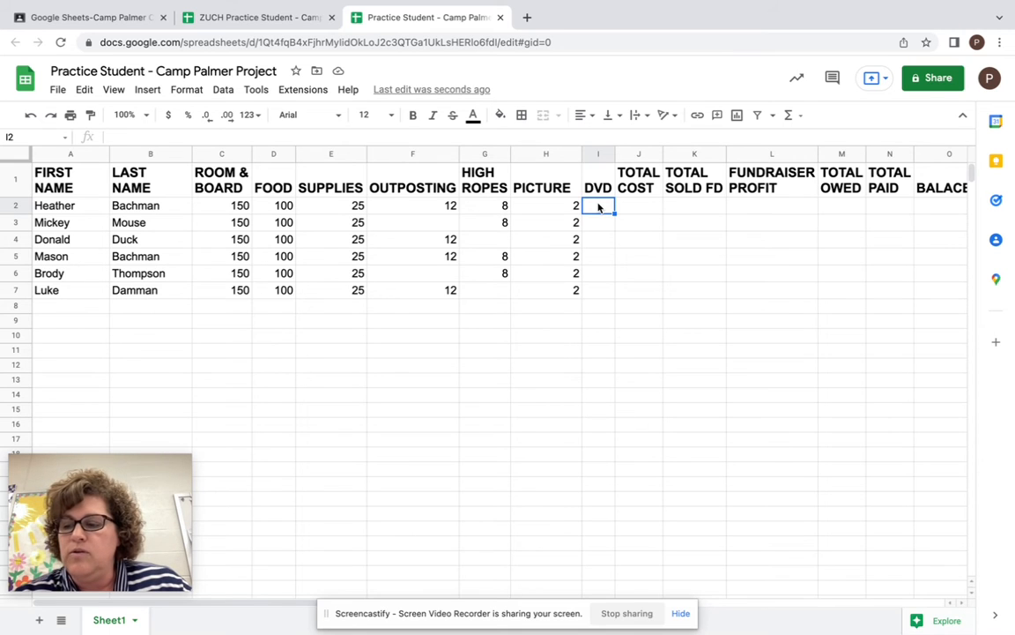
type("10")
key("Return")
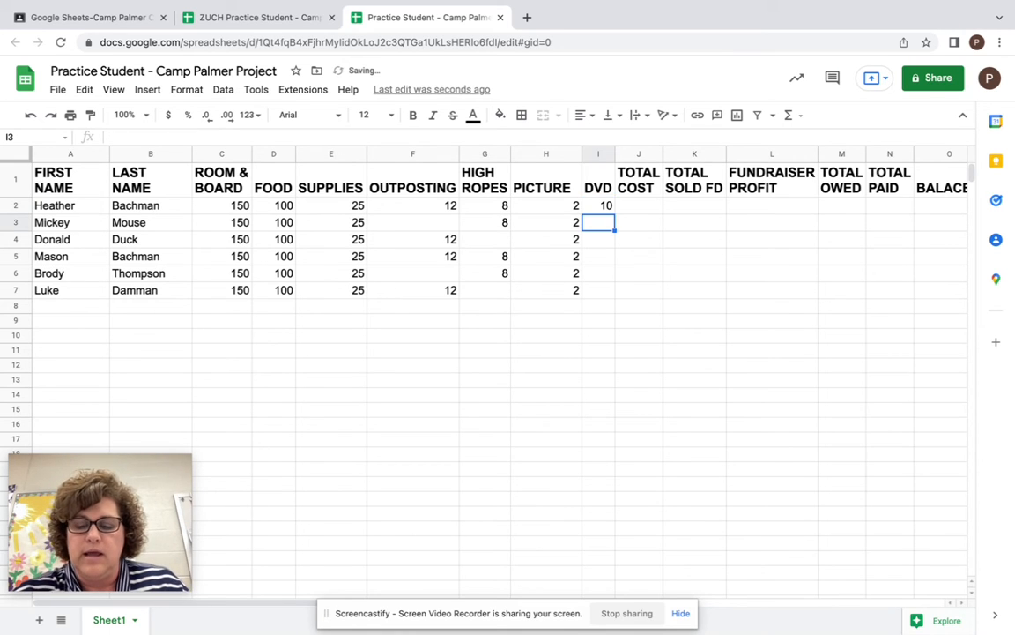
key("Return")
key("Return")
type("10")
key("Return")
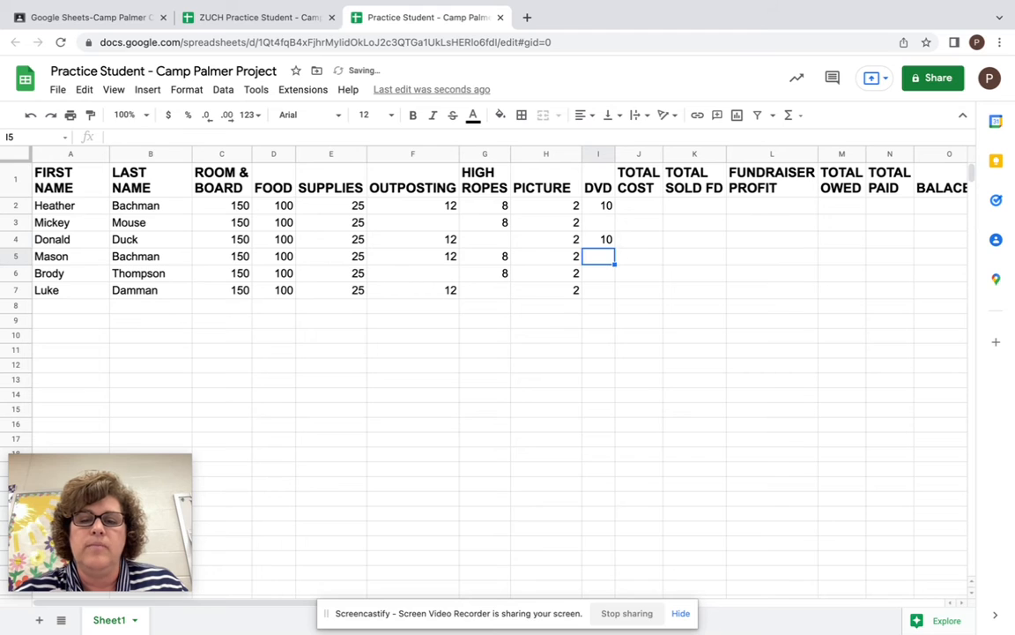
key("Return")
key("Return")
type("10")
key("Return")
type("10")
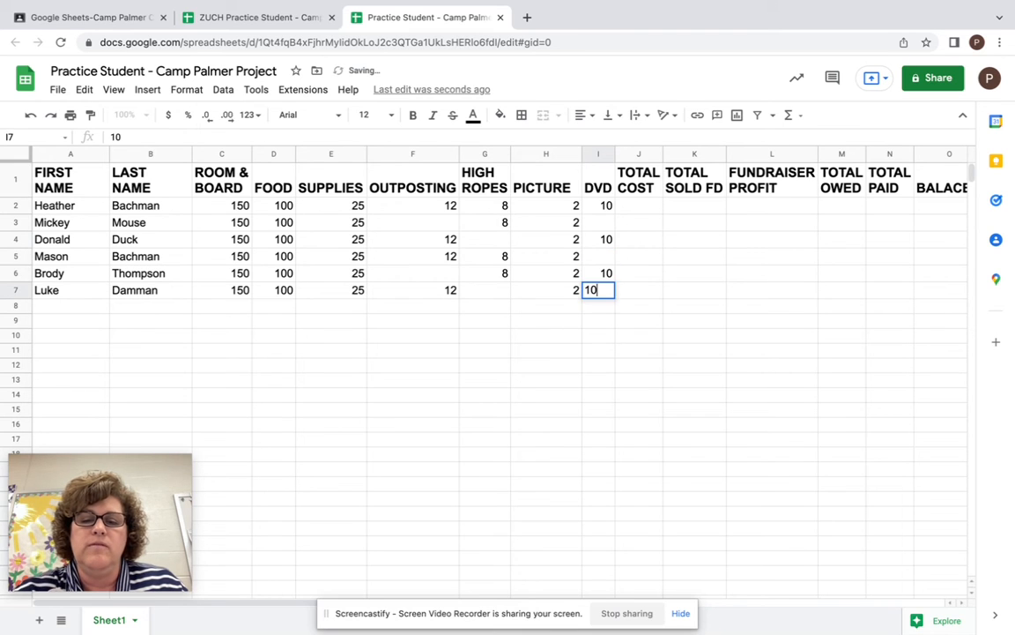
key("Return")
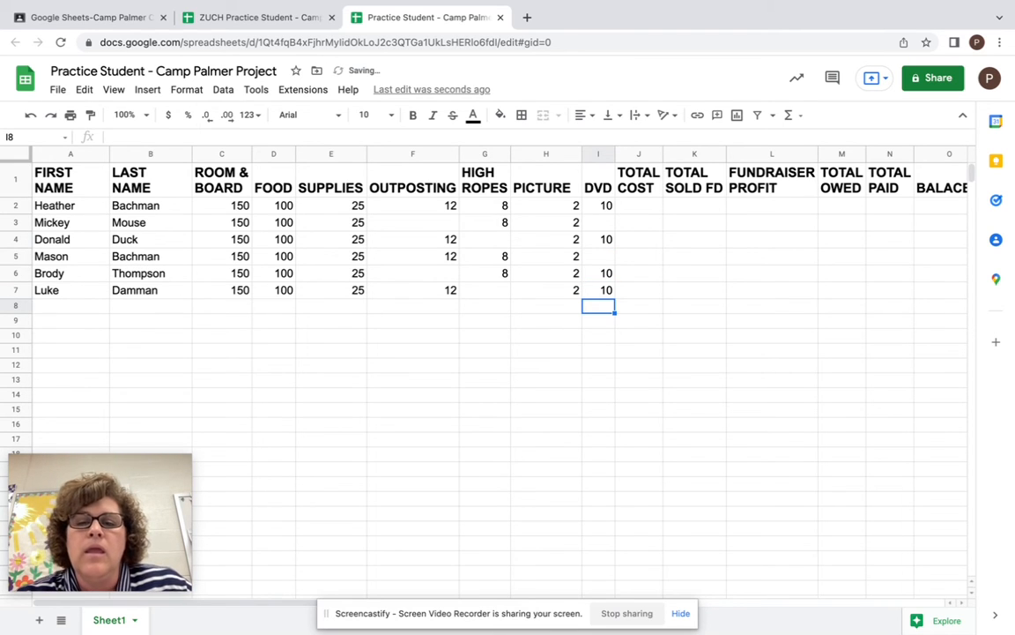
- Enter the formula =sum(C2:I2) as Heather's TOTAL COST in J2 and accept the suggested autofill down to J7
left_click(650, 208)
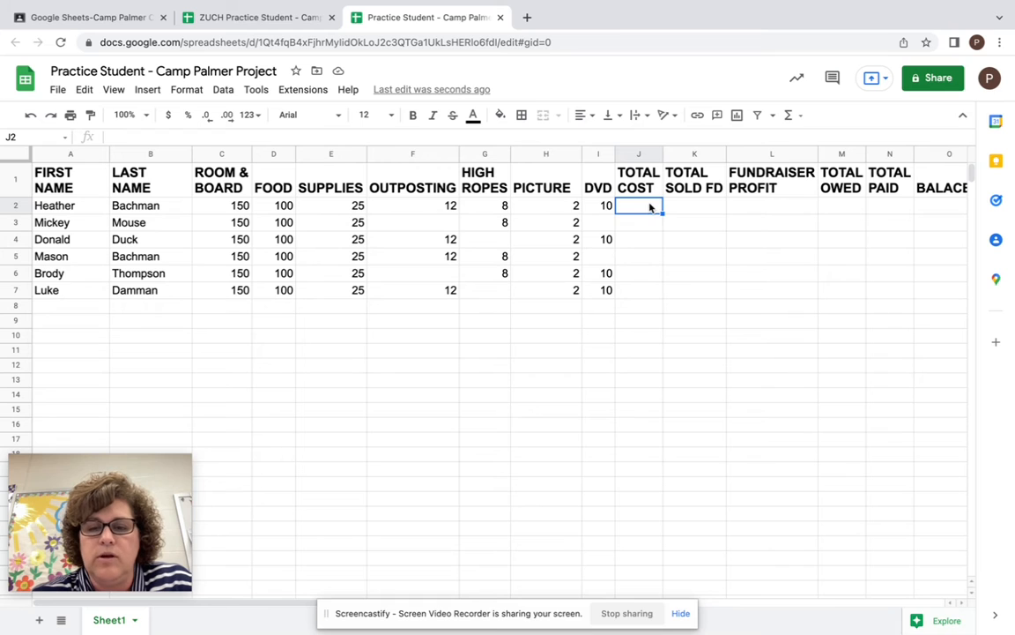
type("=")
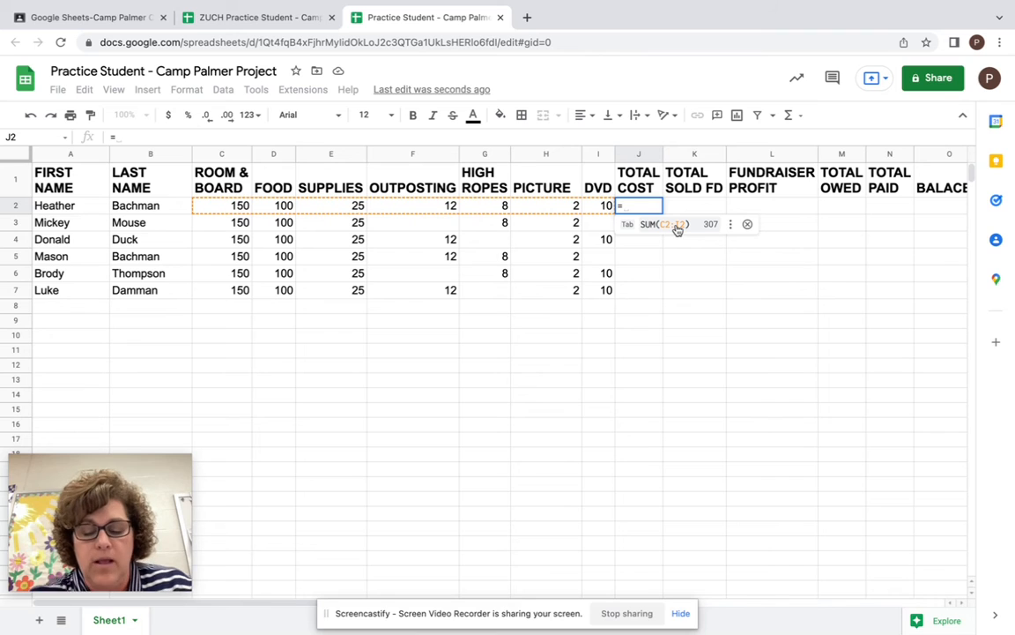
type("sum")
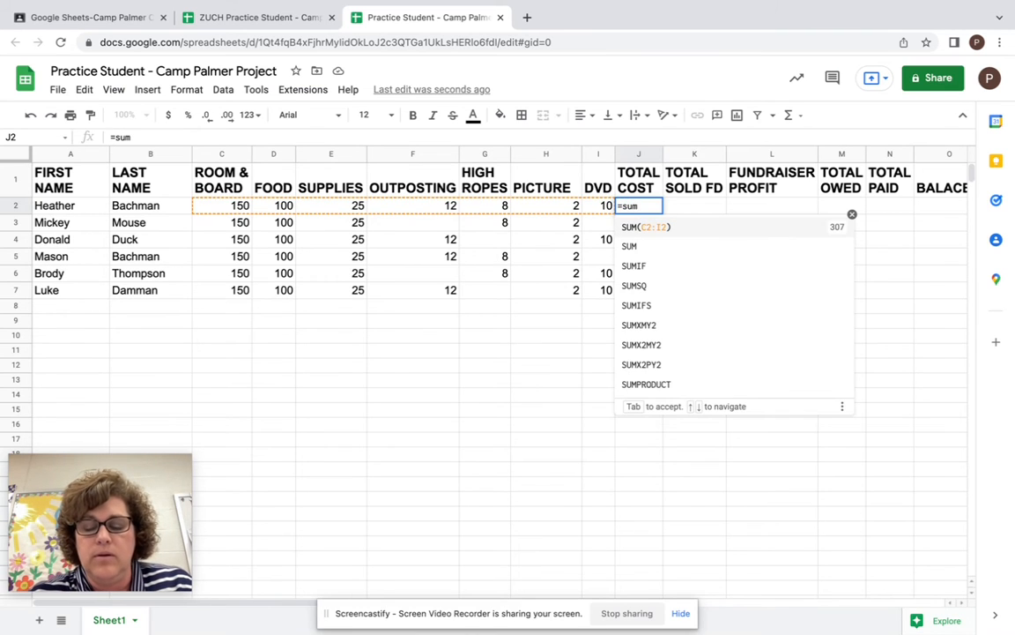
type("(")
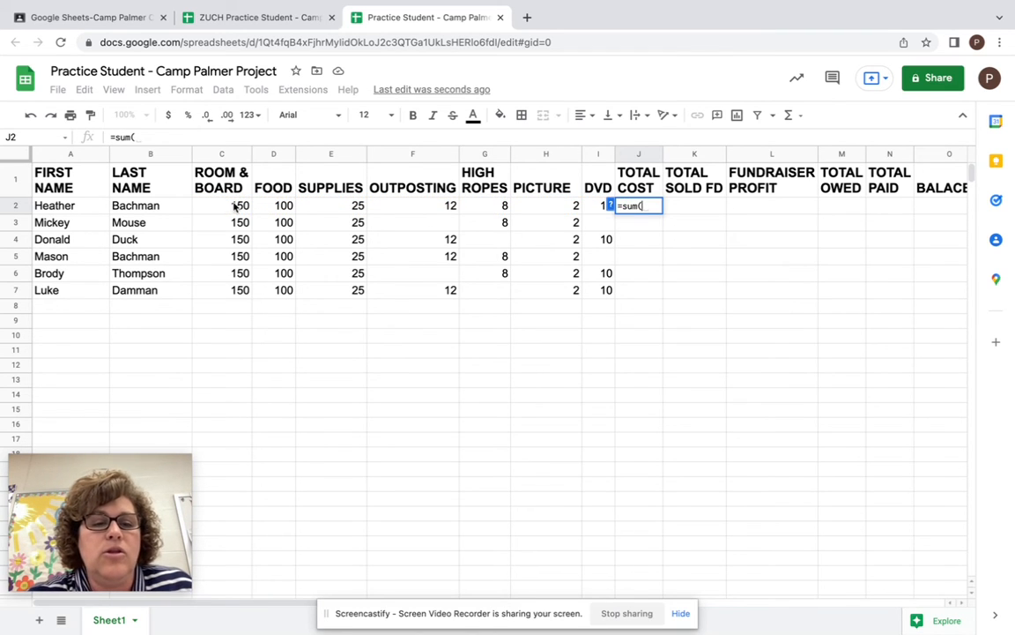
left_click_drag(238, 208, 595, 210)
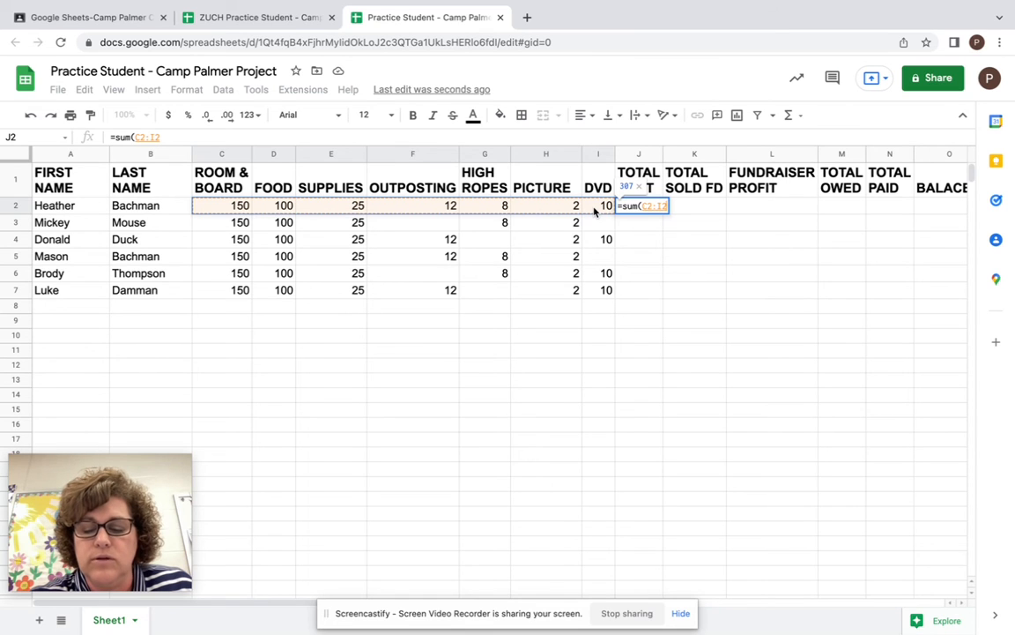
type(")")
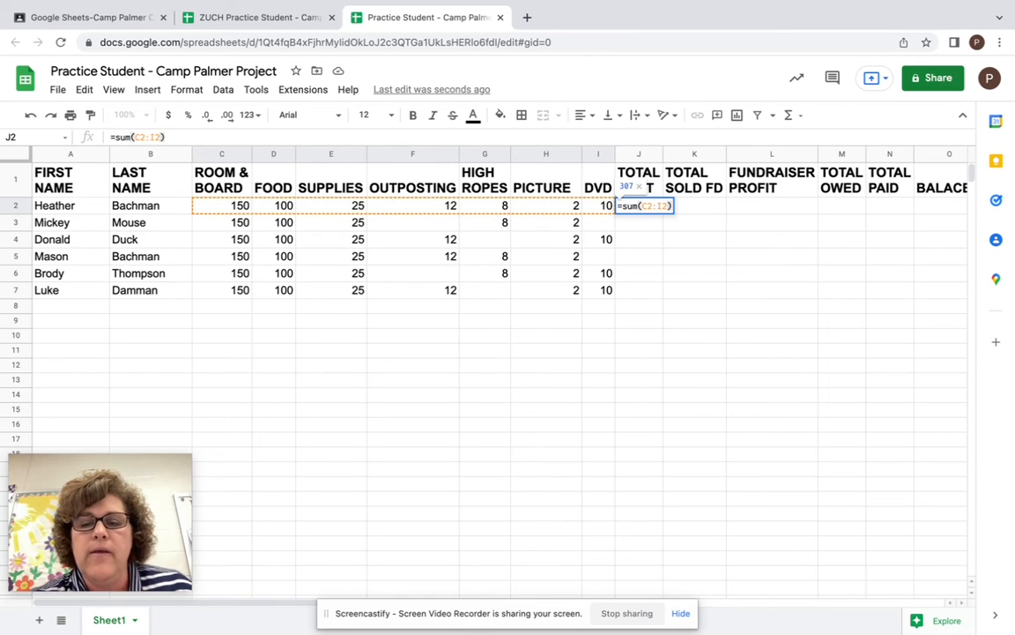
key("Return")
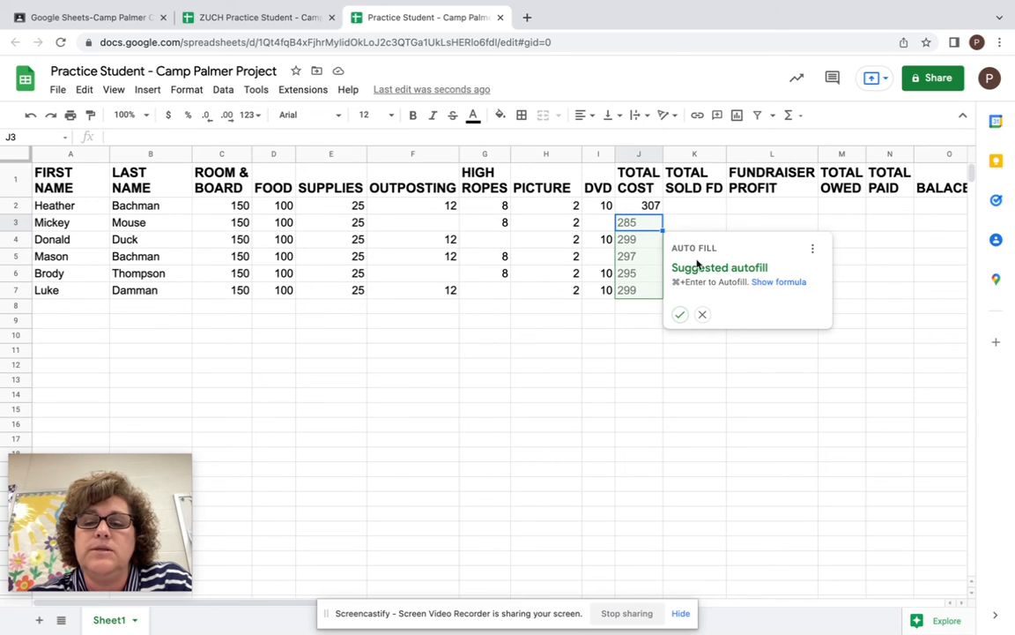
left_click(680, 314)
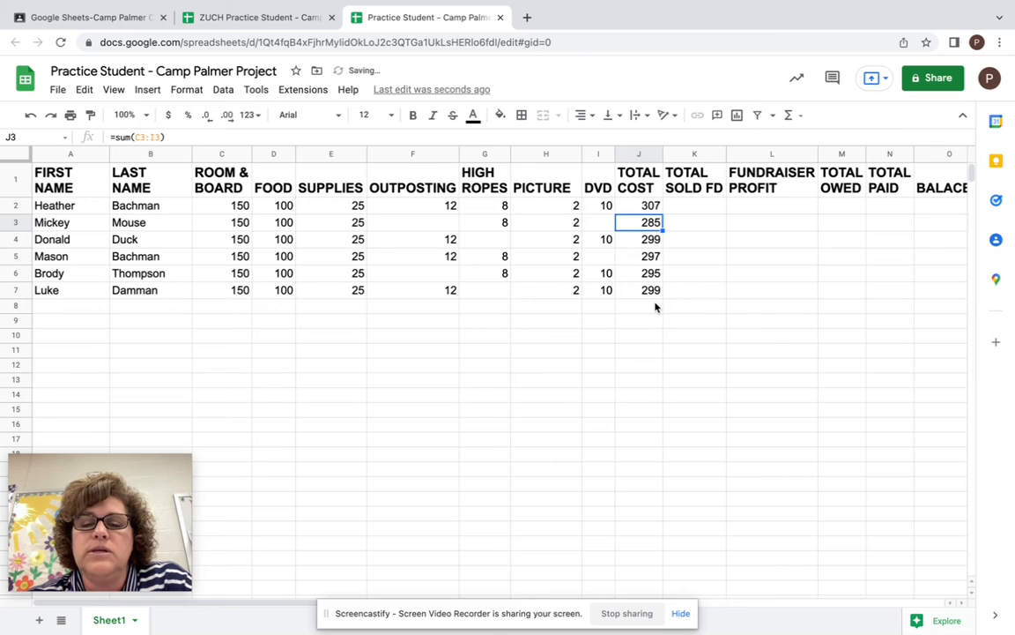
left_click(651, 293)
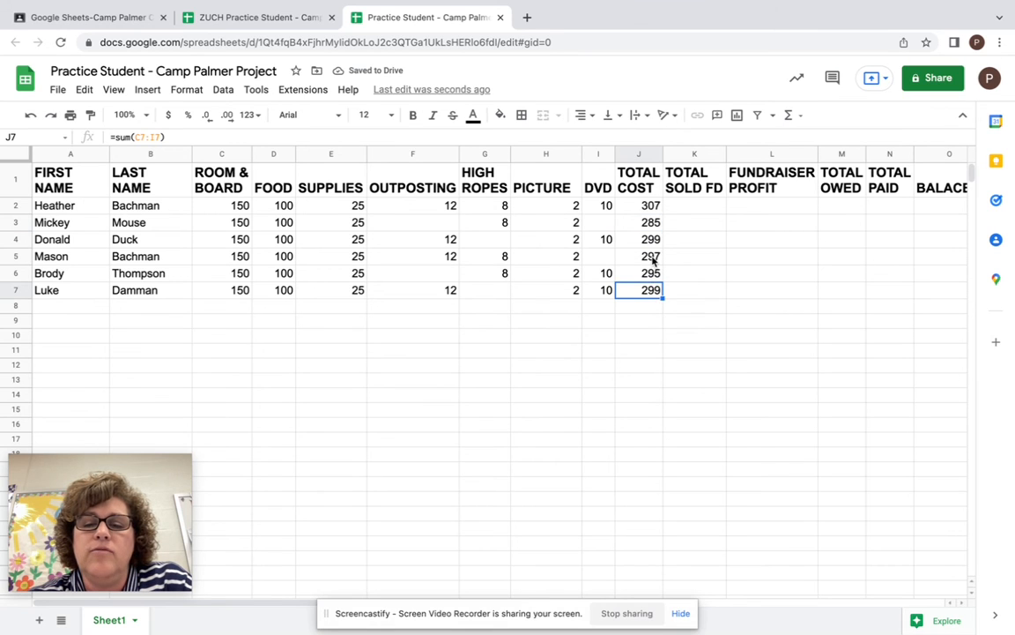
left_click(652, 258)
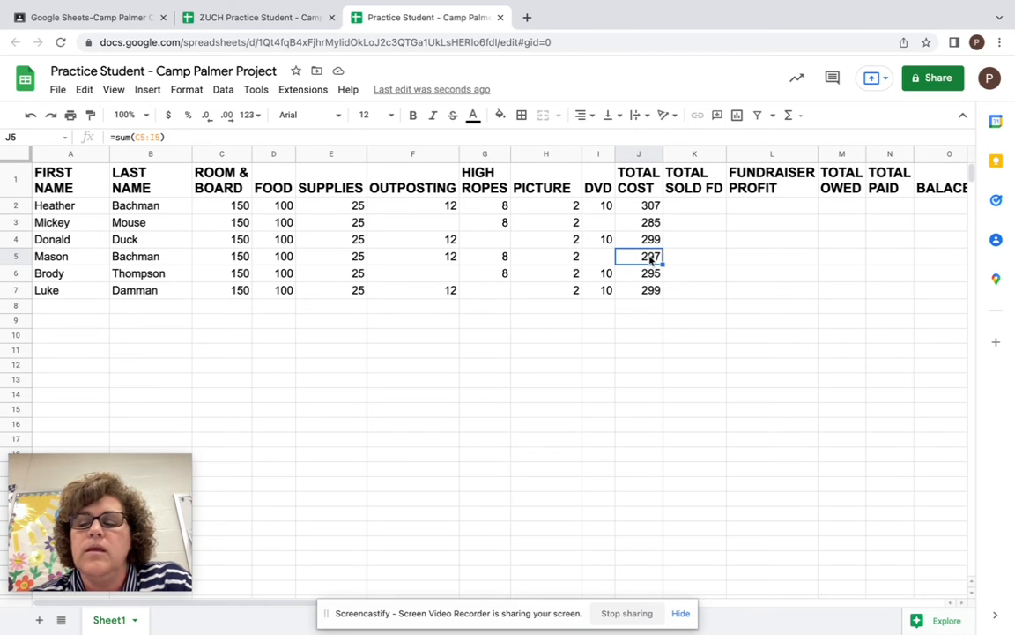
- Enter 1200, 100, 0, 345 and 0 as the TOTAL SOLD FD amounts in K2 through K6
left_click(705, 206)
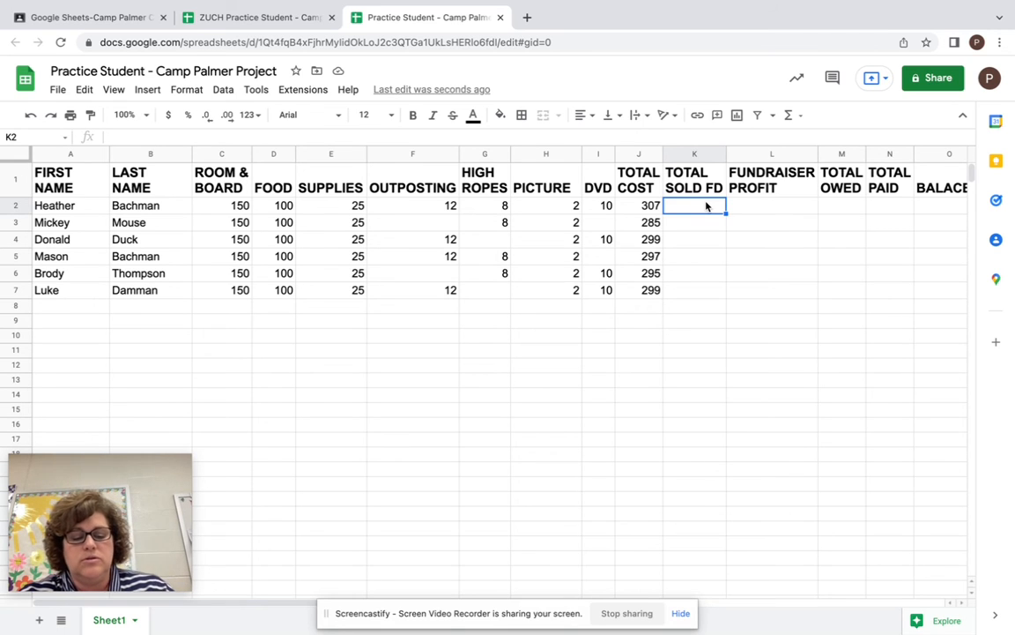
type("1200")
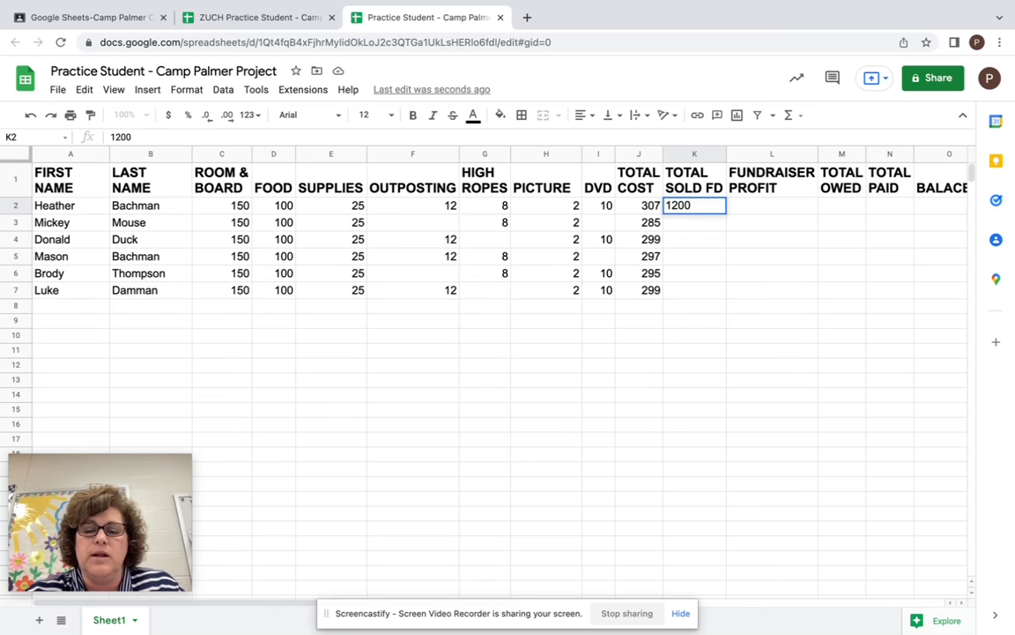
key("Return")
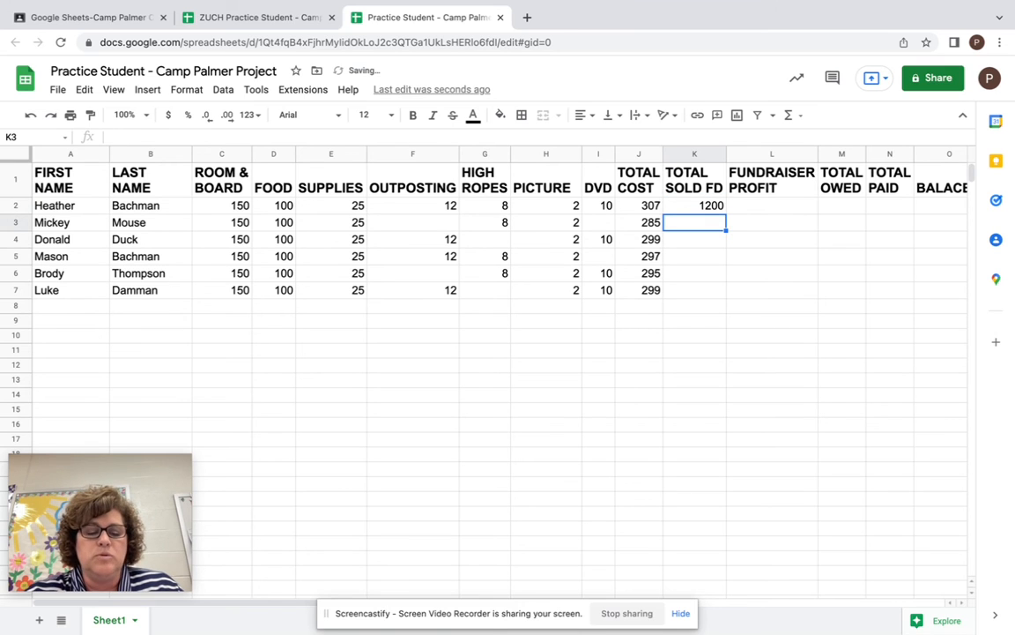
type("100")
key("Return")
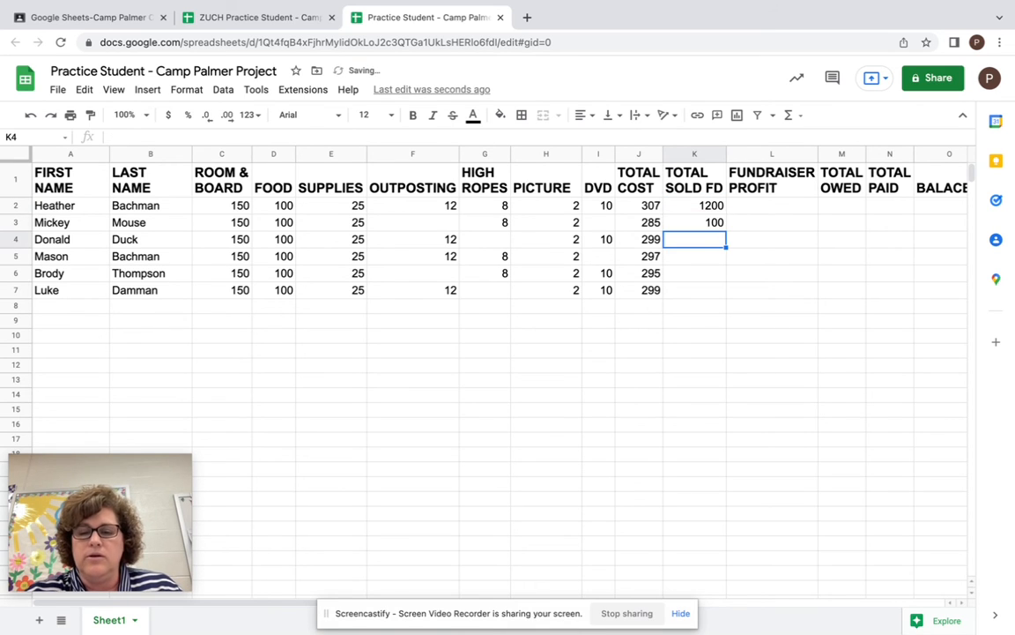
type("0")
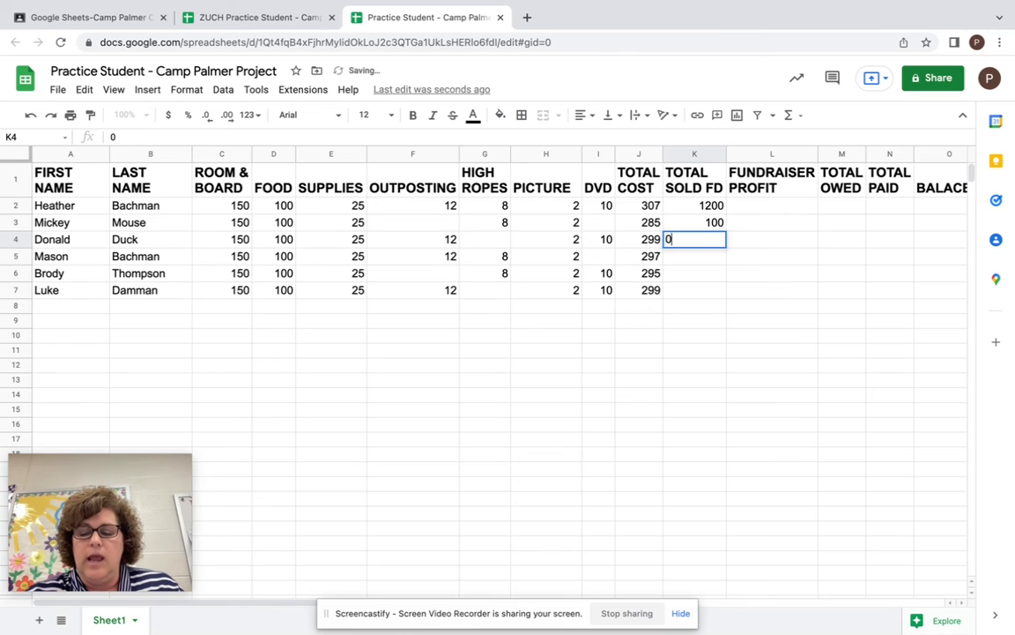
key("Return")
type("345")
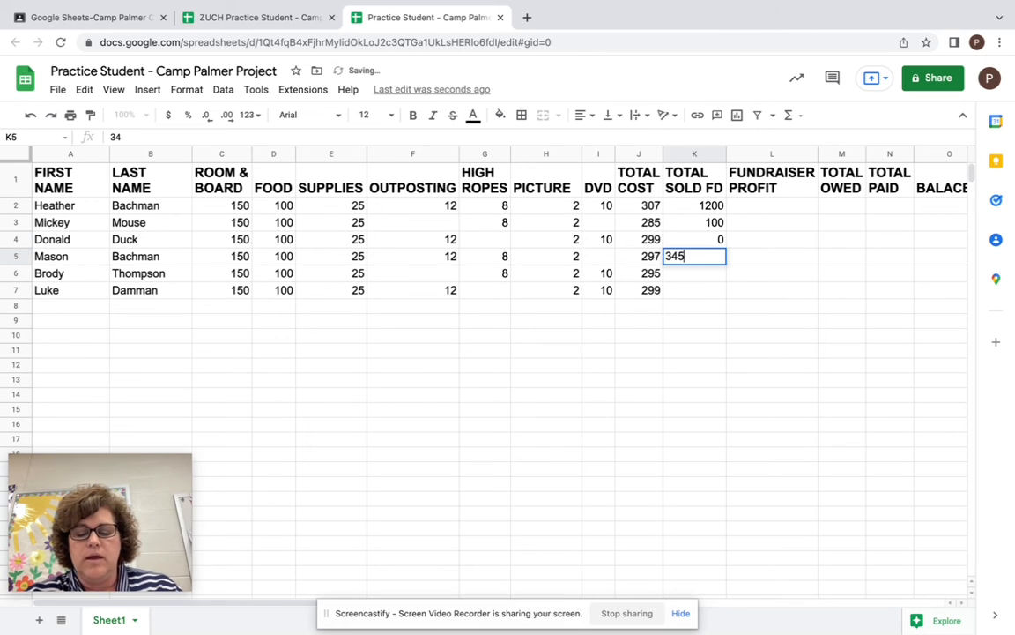
key("Return")
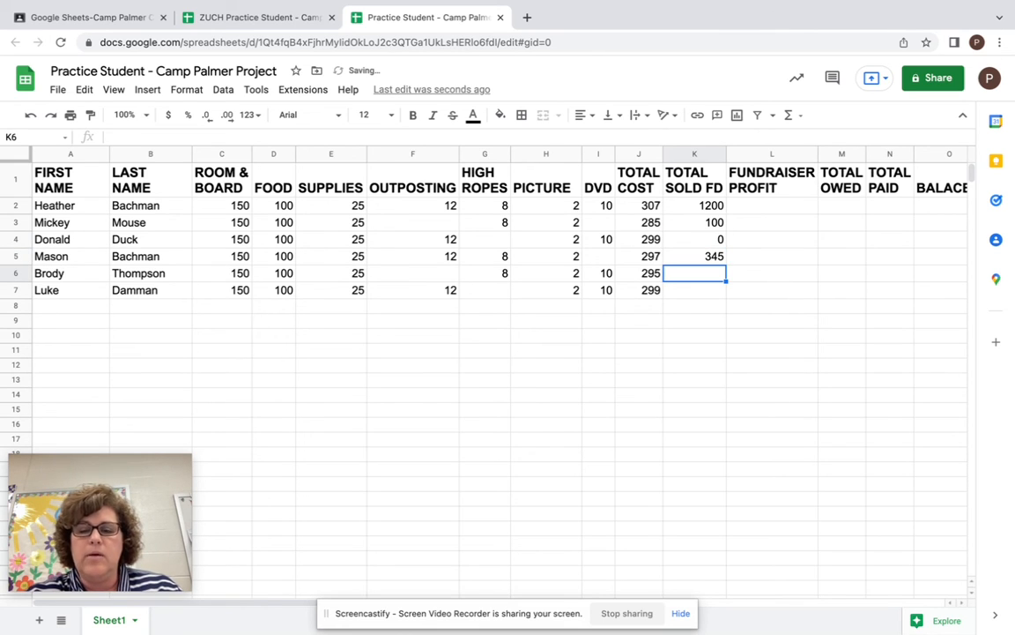
type("0")
key("Return")
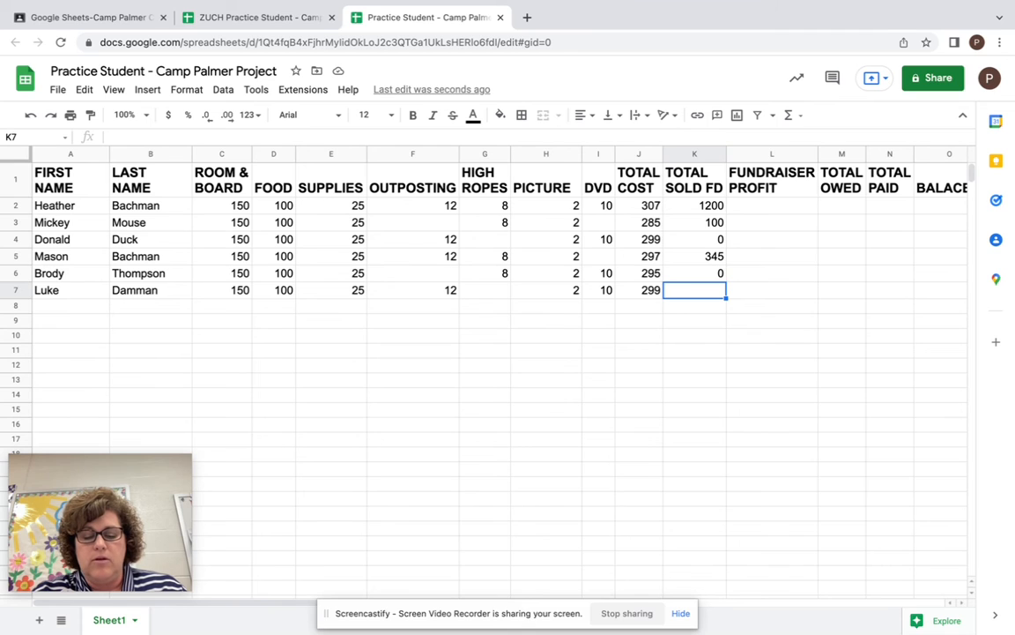
type("478")
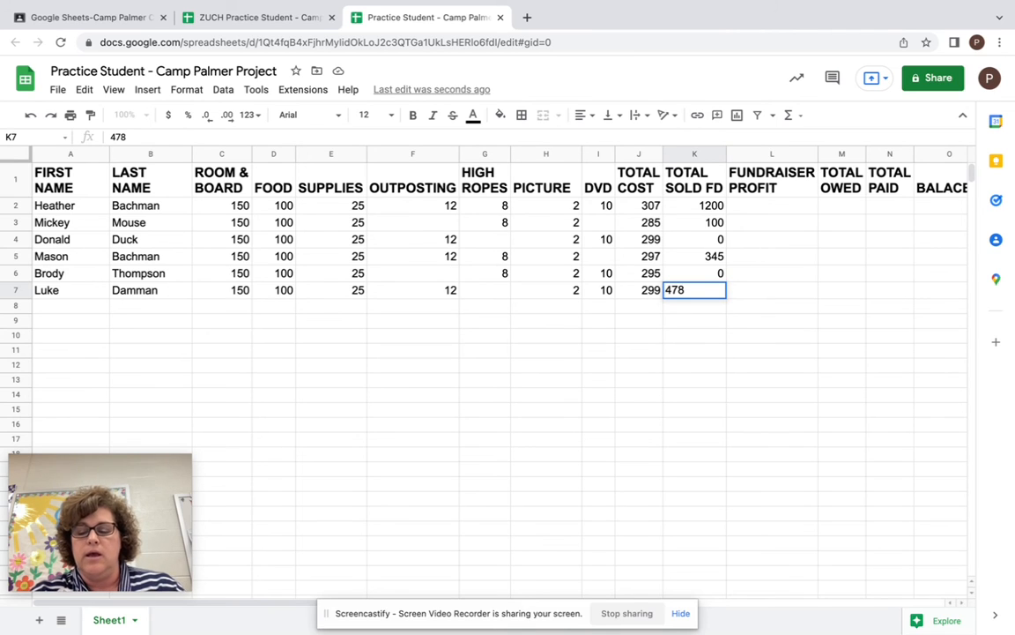
key("Return")
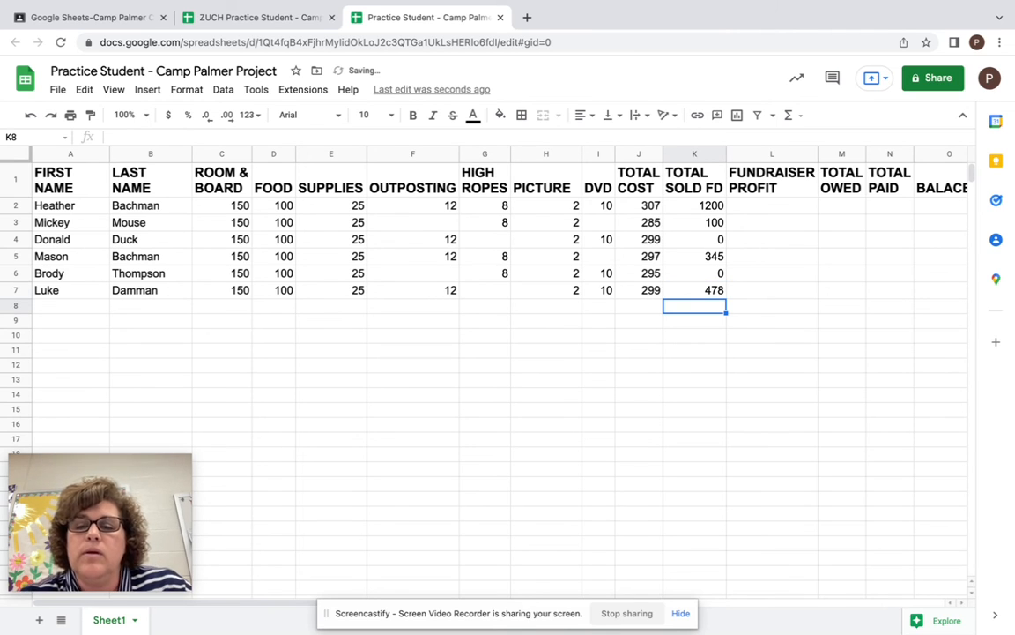
left_click(714, 293)
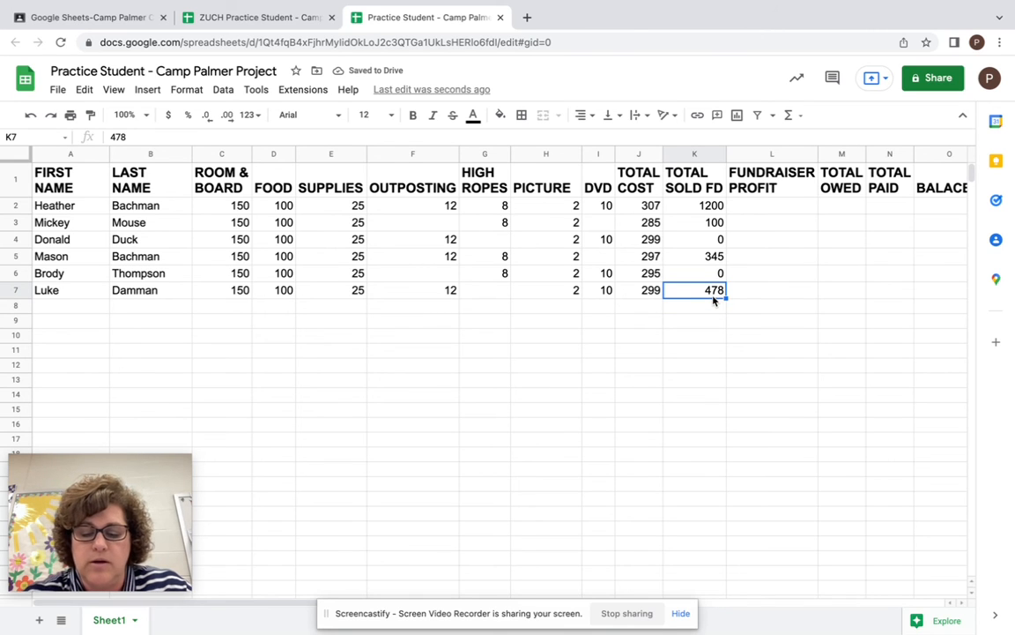
type("77")
key("Return")
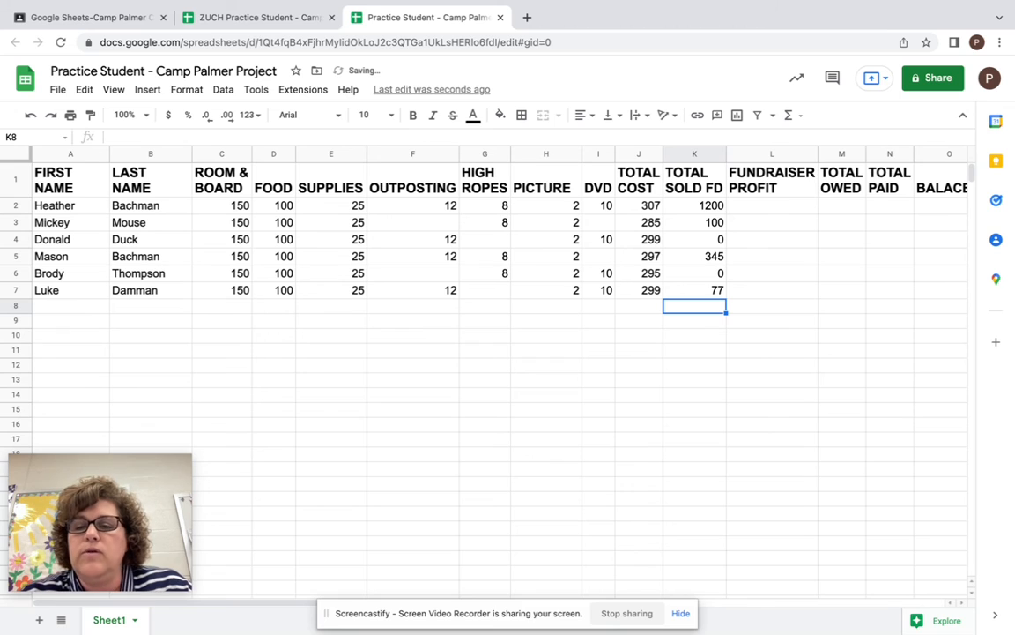
- Enter the formula =K2*35% as the FUNDRAISER PROFIT in L2 and accept the suggested autofill down to L7
left_click(705, 212)
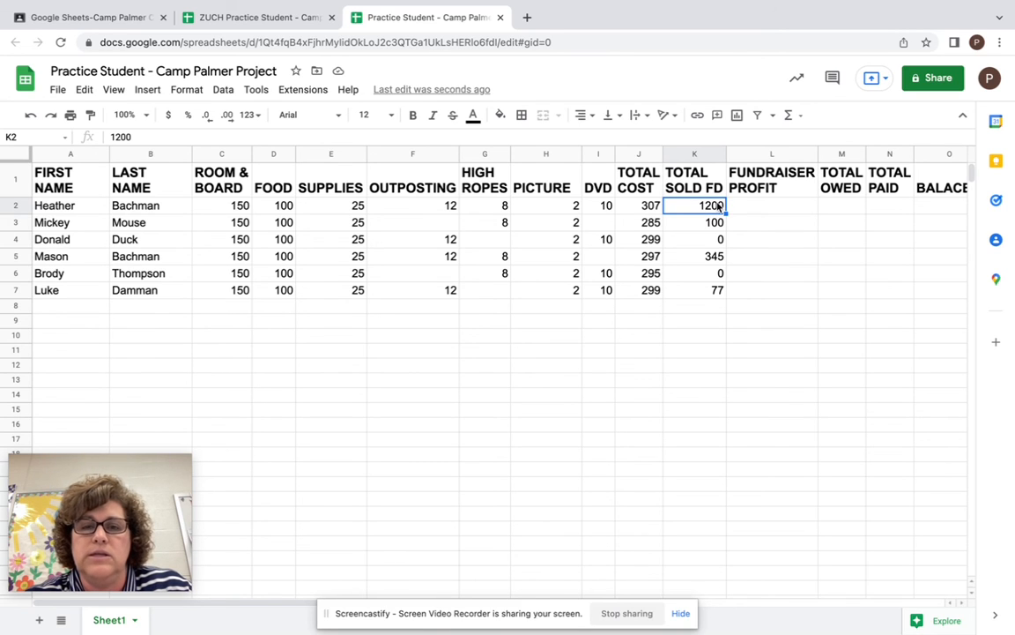
left_click(756, 208)
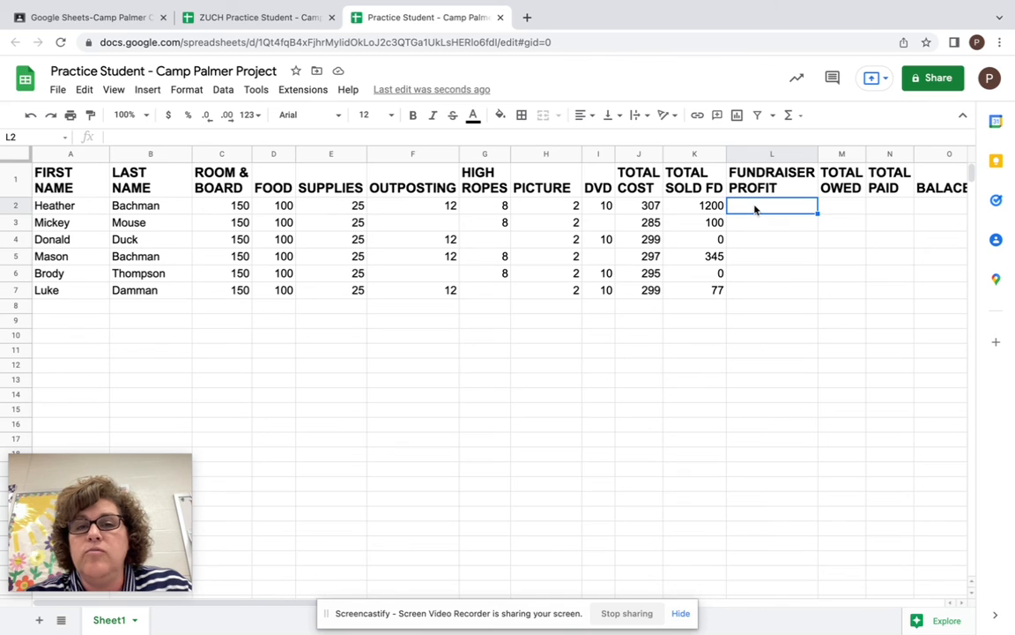
left_click(706, 212)
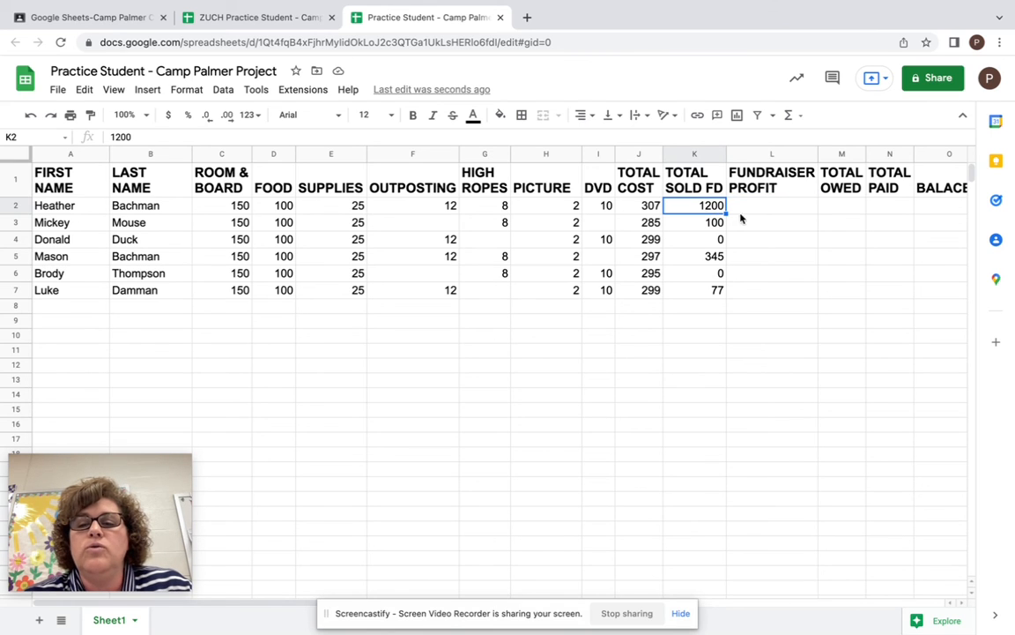
left_click(749, 210)
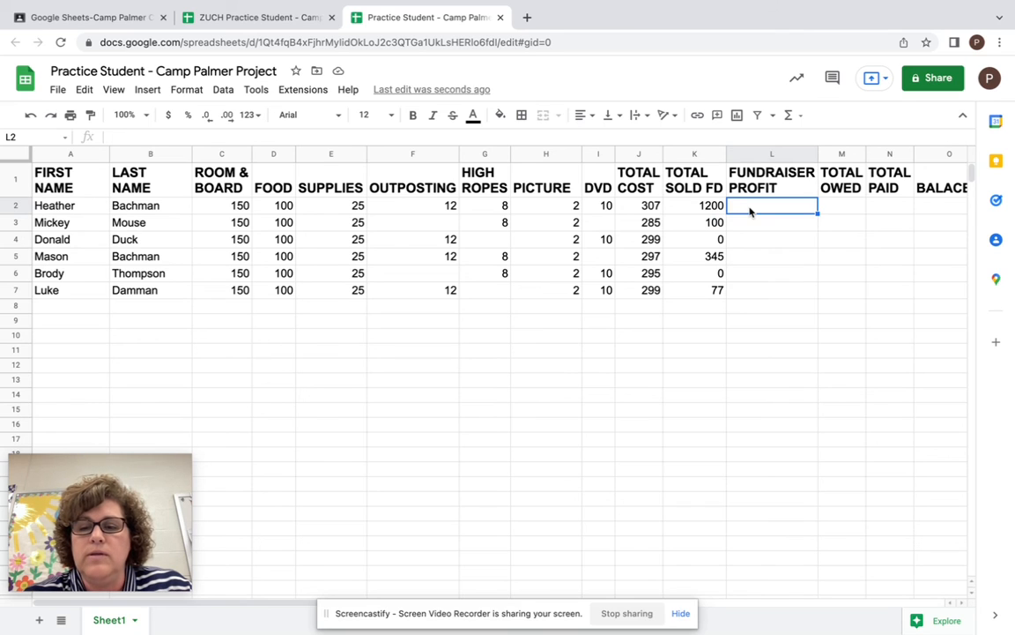
type("=")
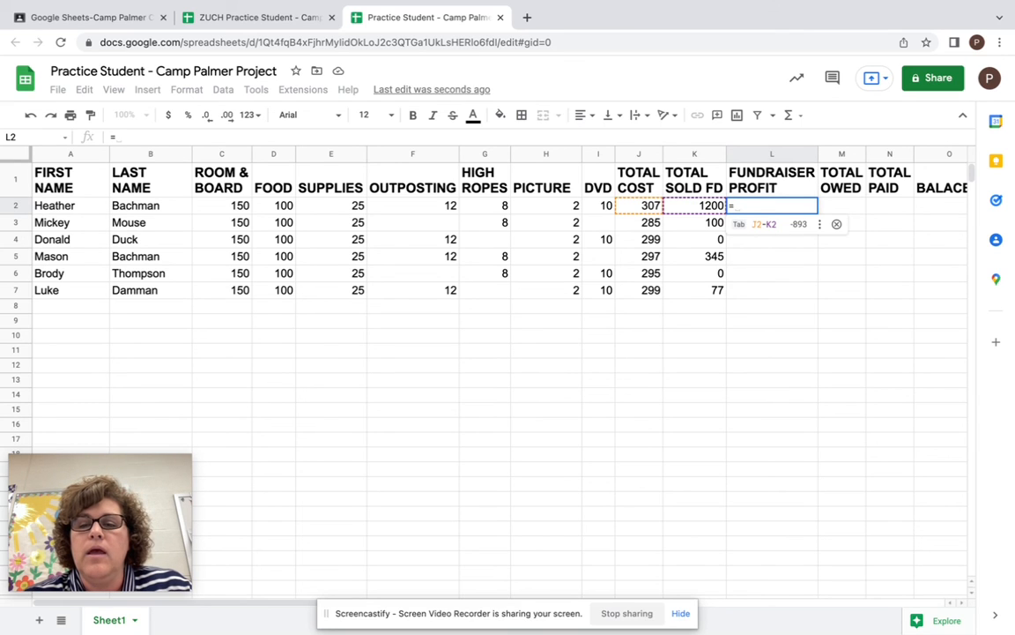
left_click(702, 208)
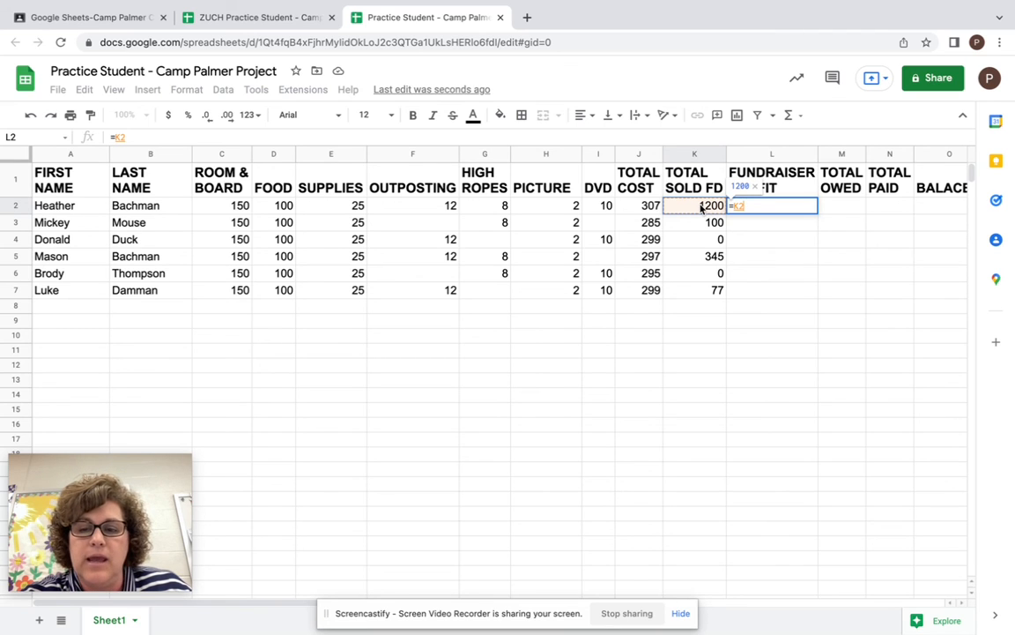
type("*")
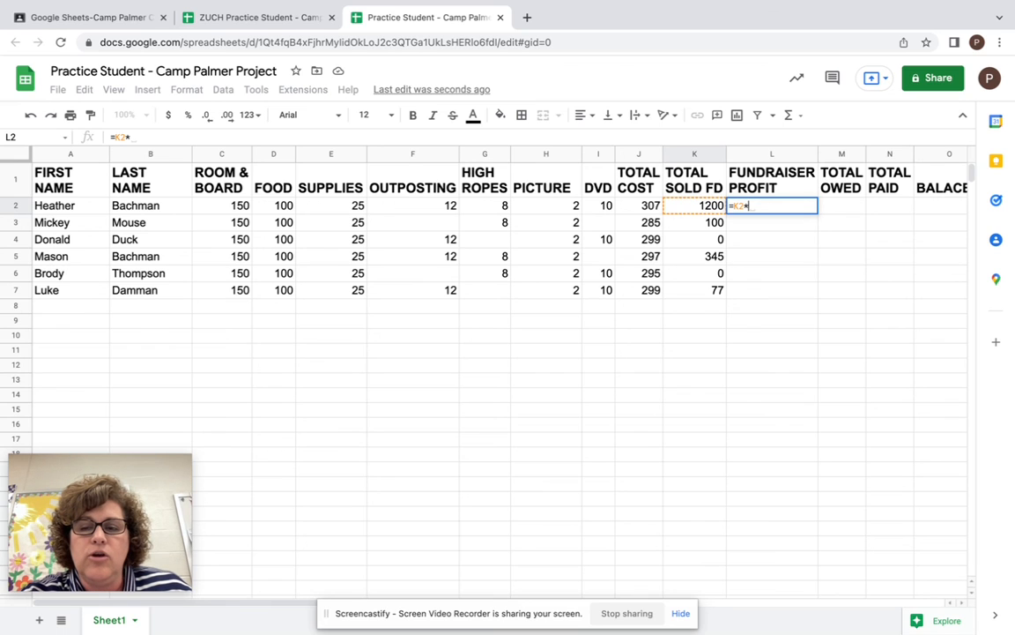
type("35%")
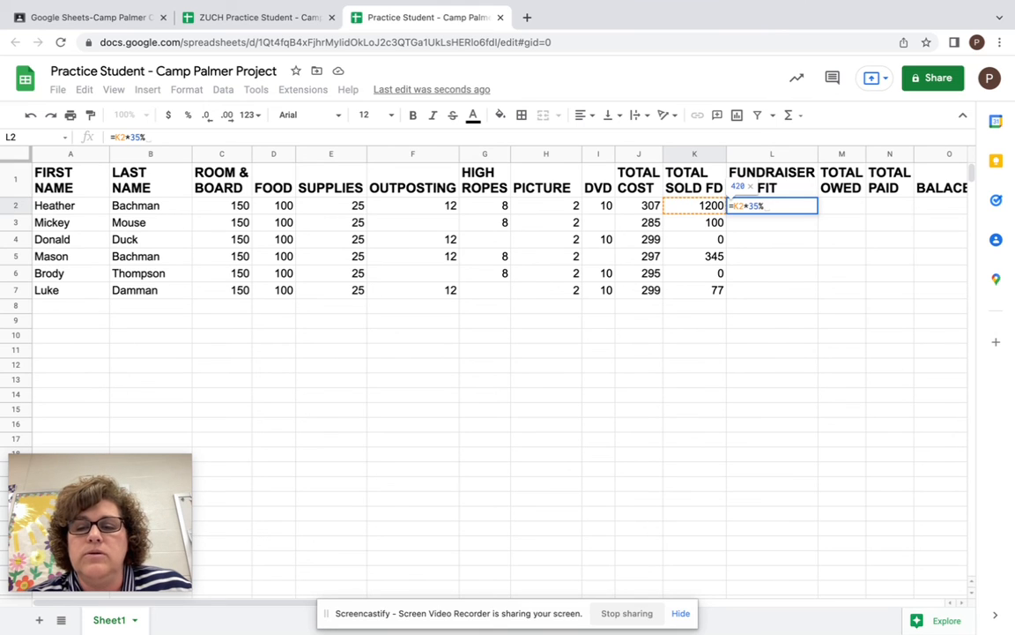
key("Return")
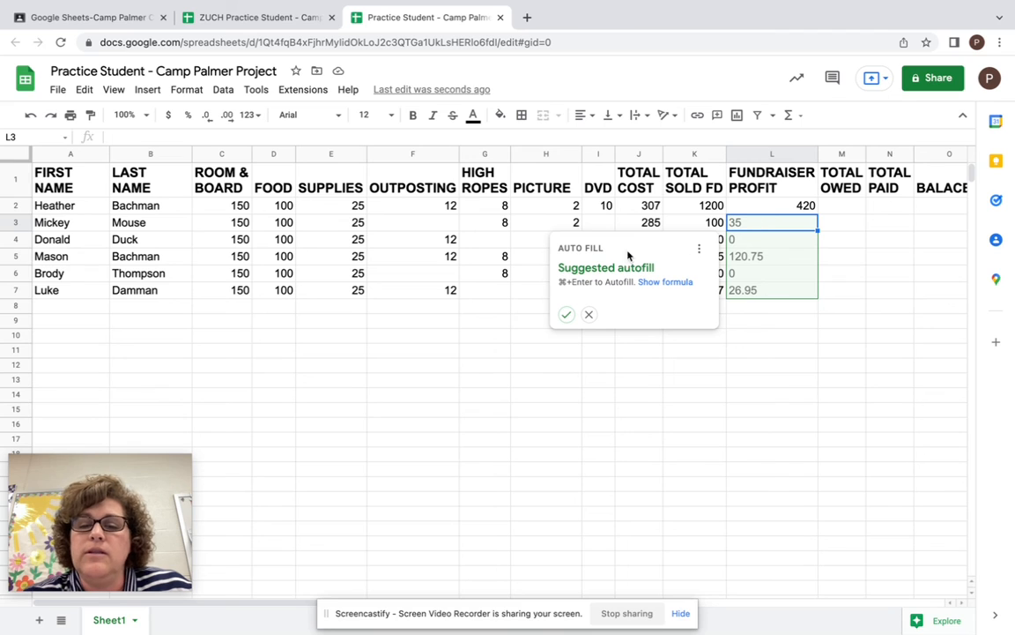
left_click(565, 314)
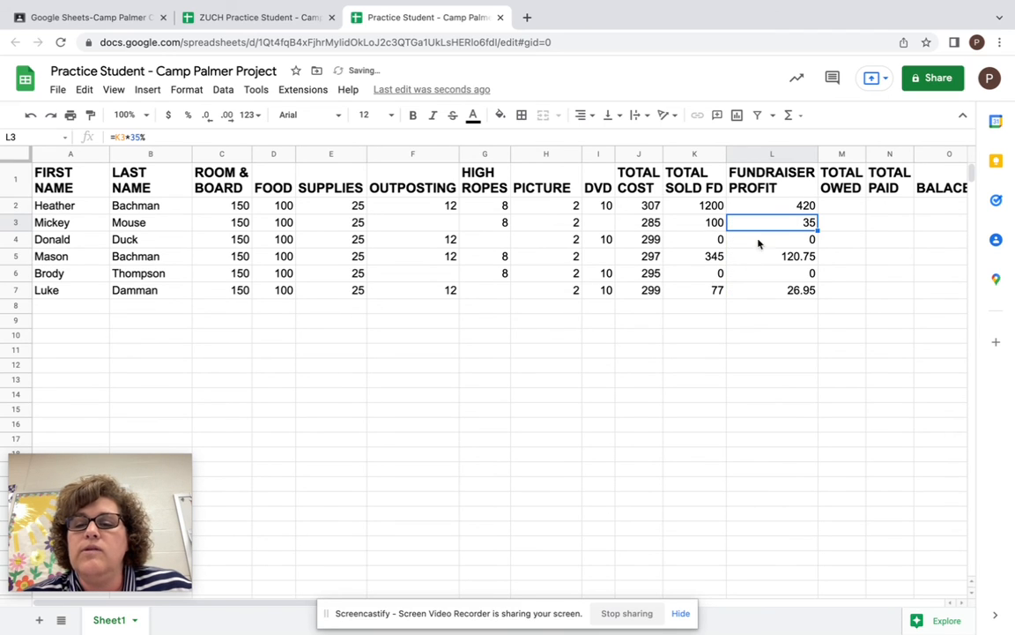
left_click(787, 208)
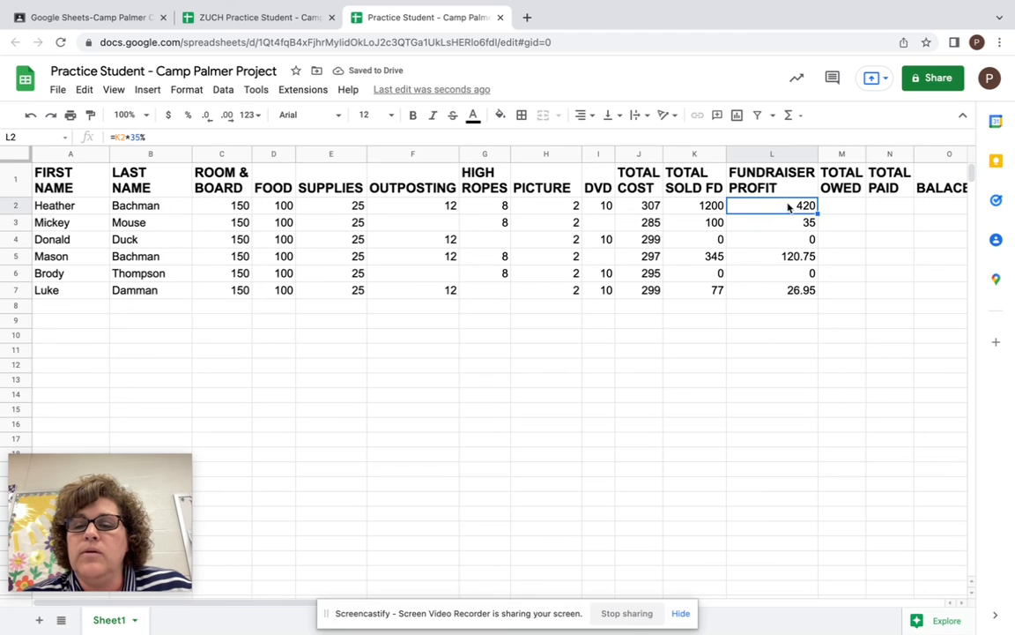